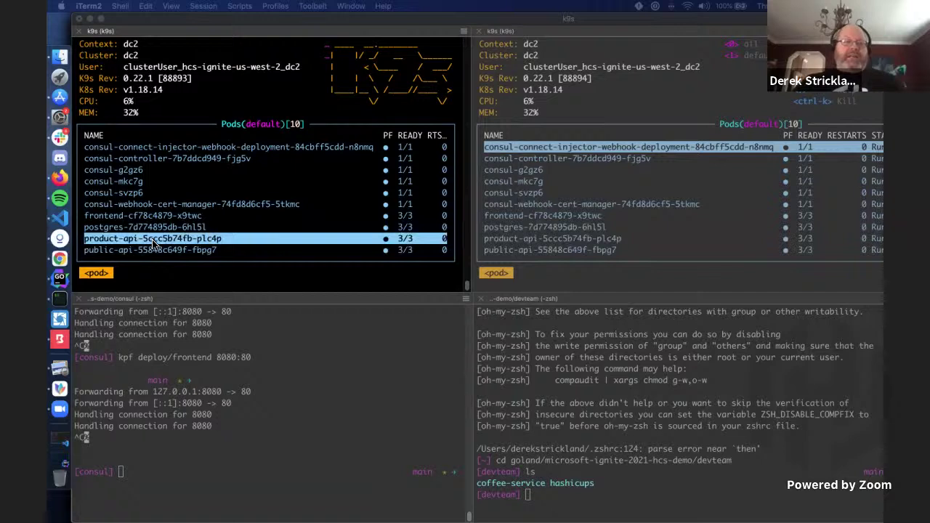
Open the logs of the product-api pod in k9s and switch to Chrome to view the Consul Intentions page.
click(153, 240)
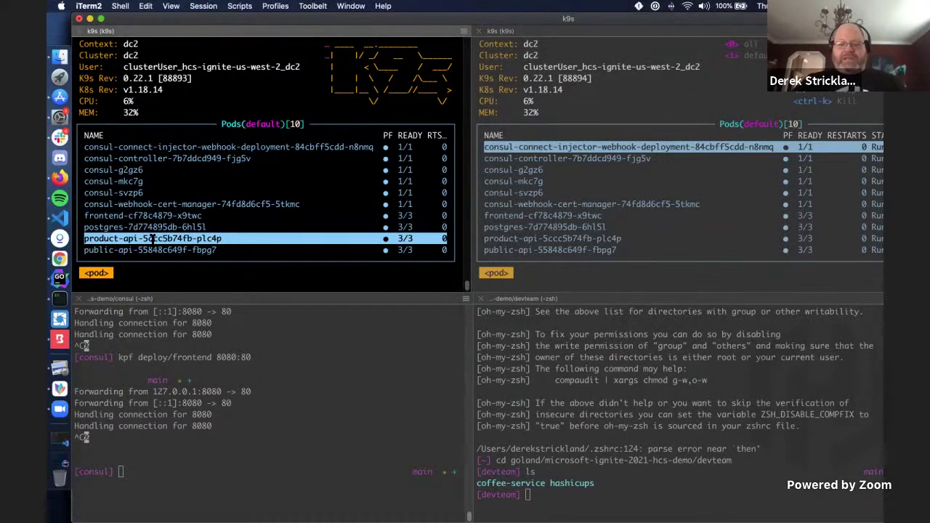
key(l)
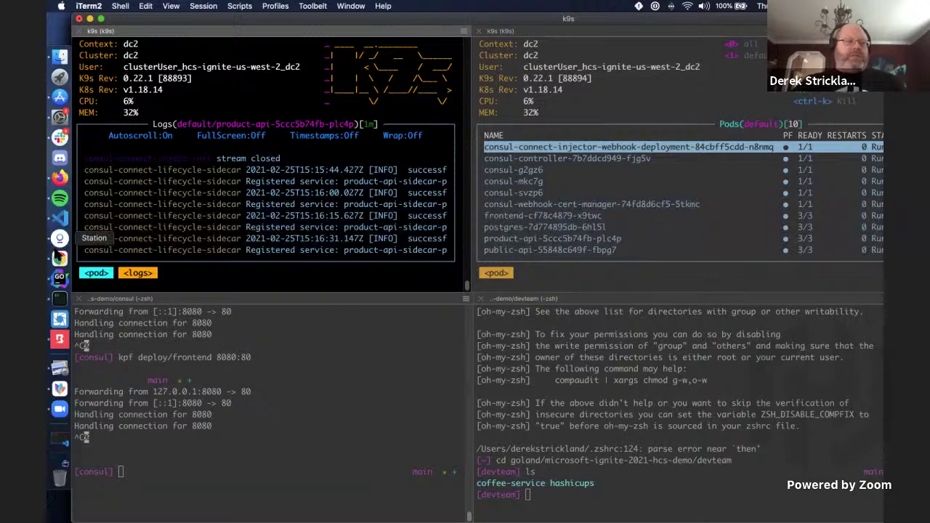
click(60, 258)
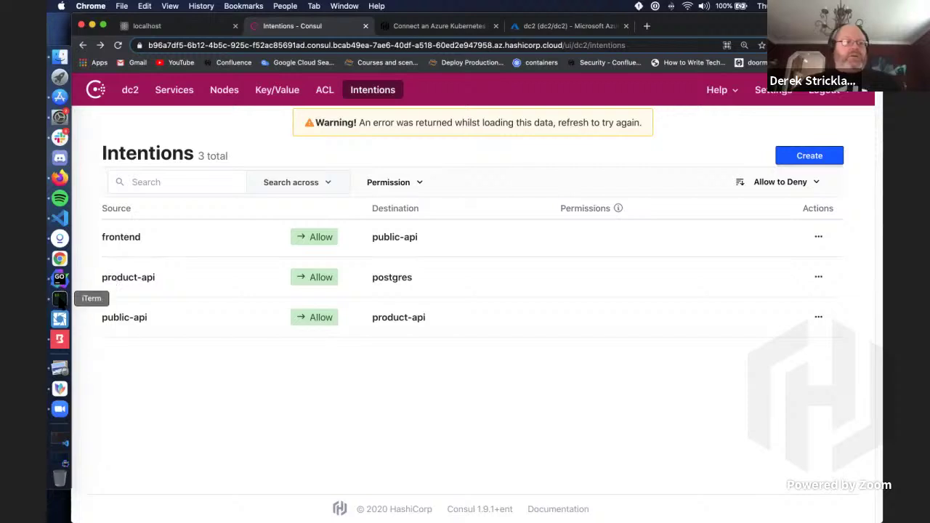
Switch to GoLand and collapse the dc2, dc1 and infrastructure folders of the microsoft-ignite-2021-hcs-demo project.
click(60, 278)
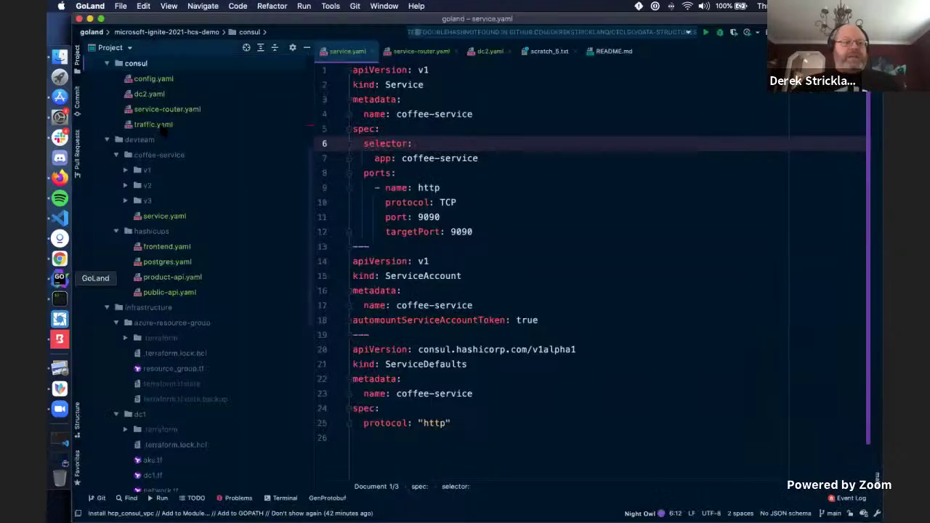
scroll(309, 168, up, 3)
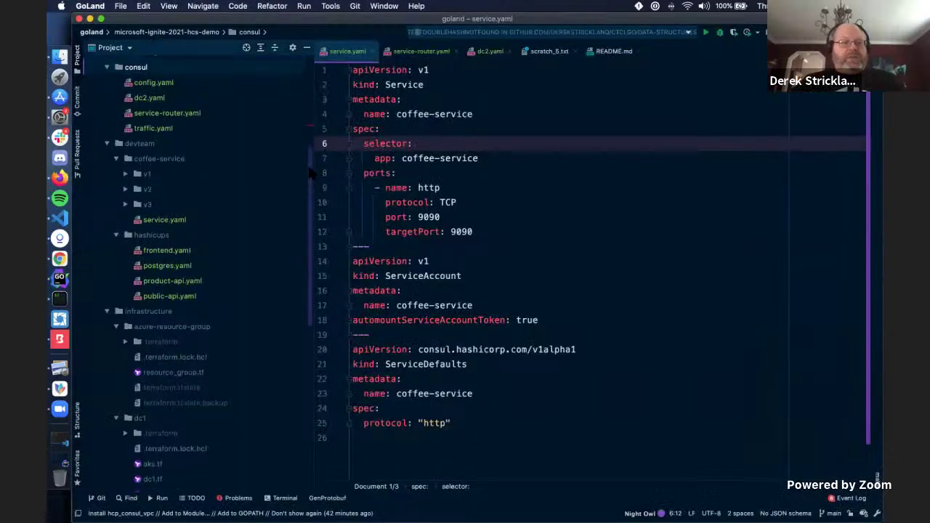
scroll(309, 168, down, 1)
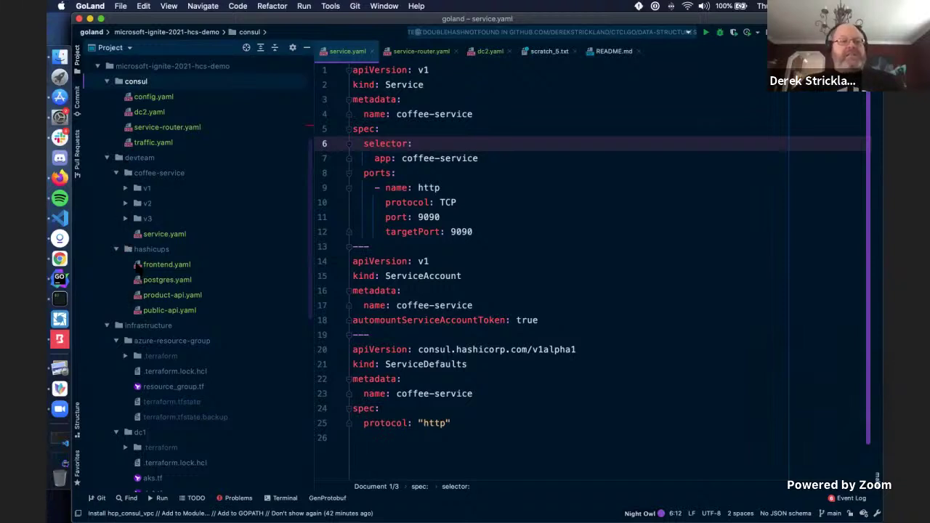
drag(309, 177, 295, 272)
scroll(295, 273, down, 1)
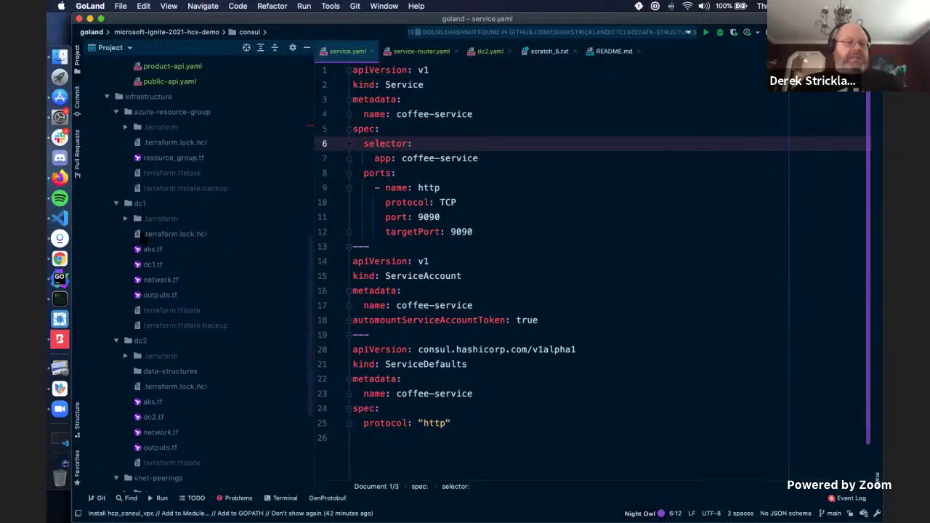
click(116, 340)
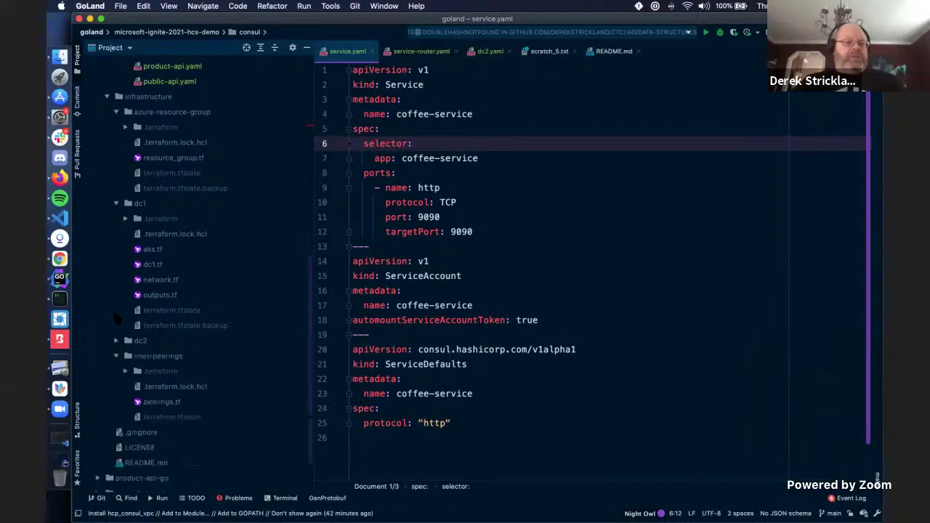
click(116, 204)
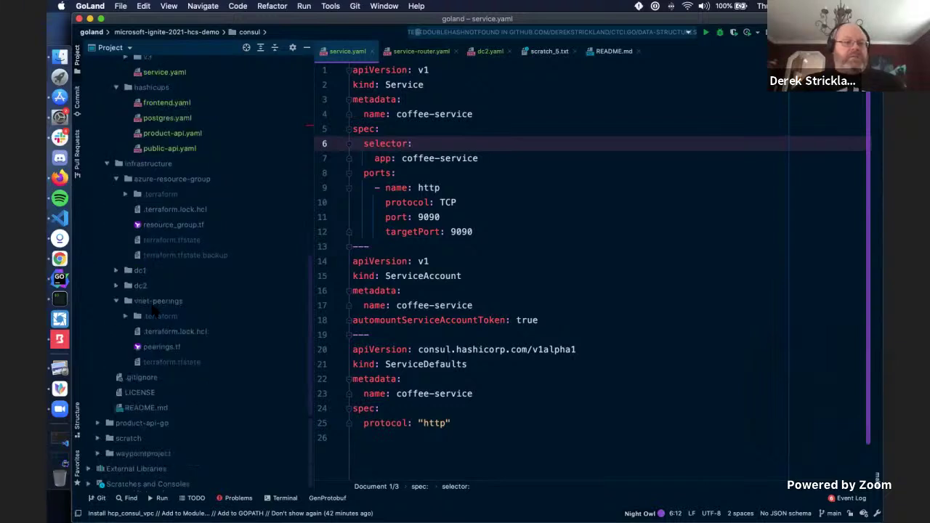
click(107, 164)
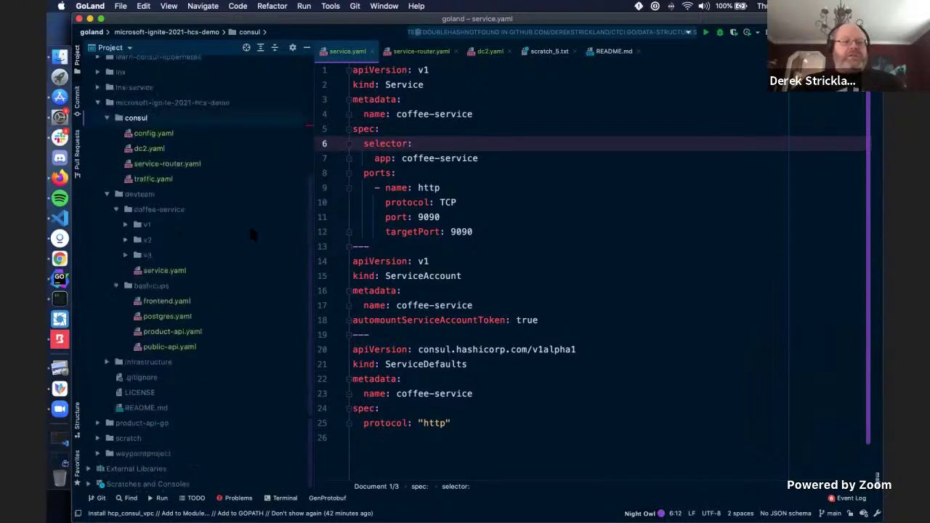
scroll(311, 211, up, 2)
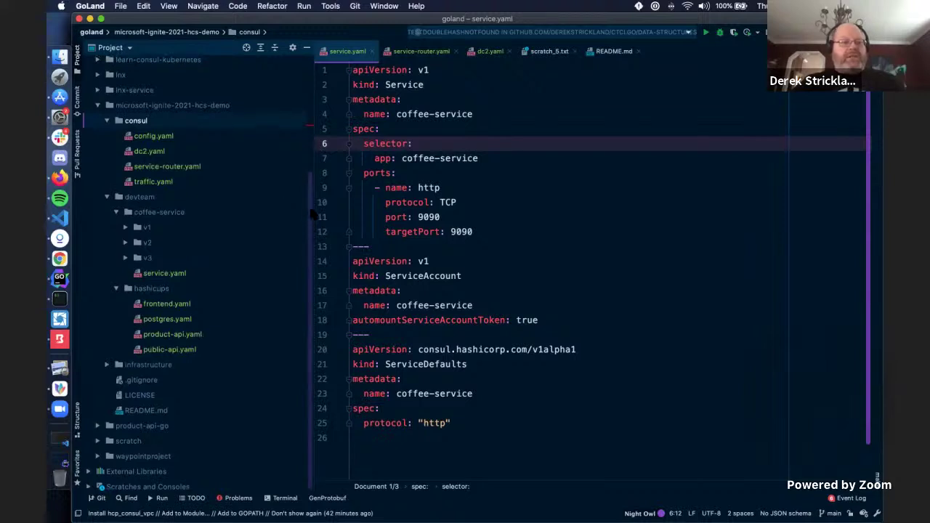
scroll(311, 211, down, 2)
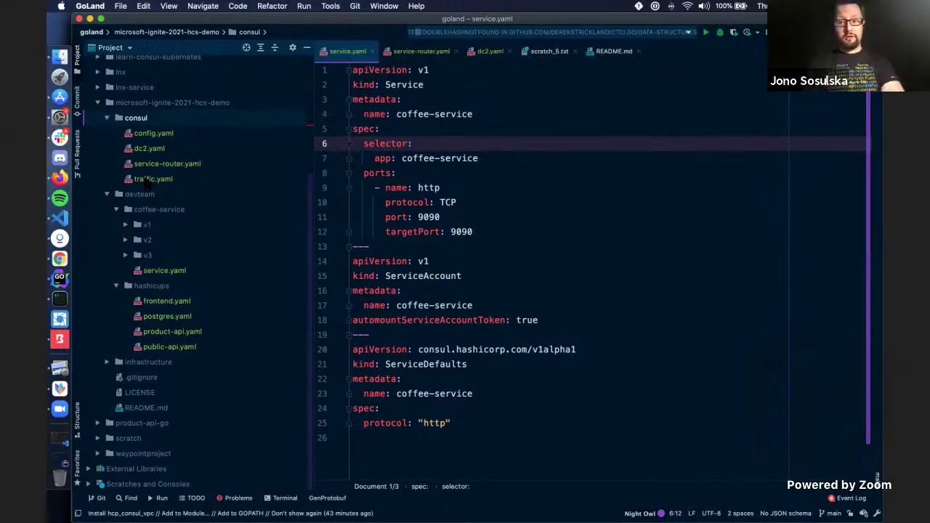
Expand the infrastructure folder and look over the demo project's folder structure.
click(107, 363)
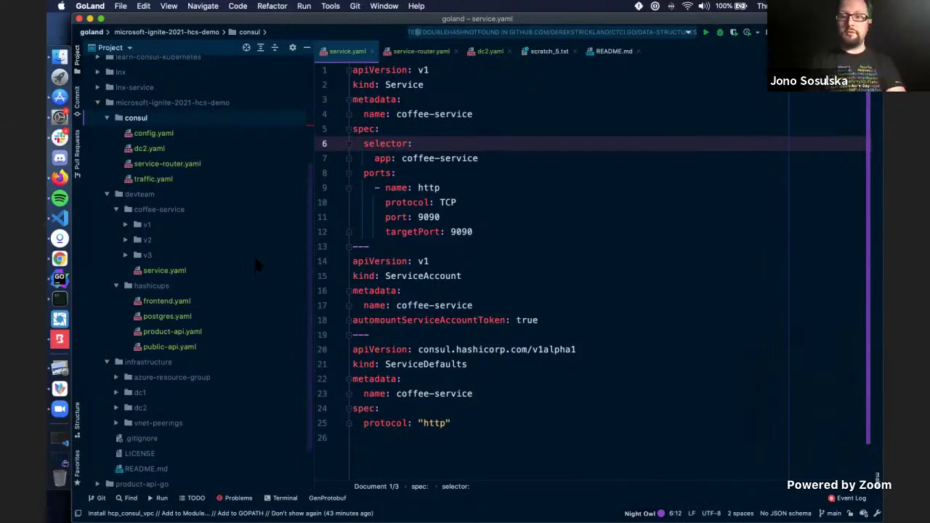
scroll(308, 231, down, 2)
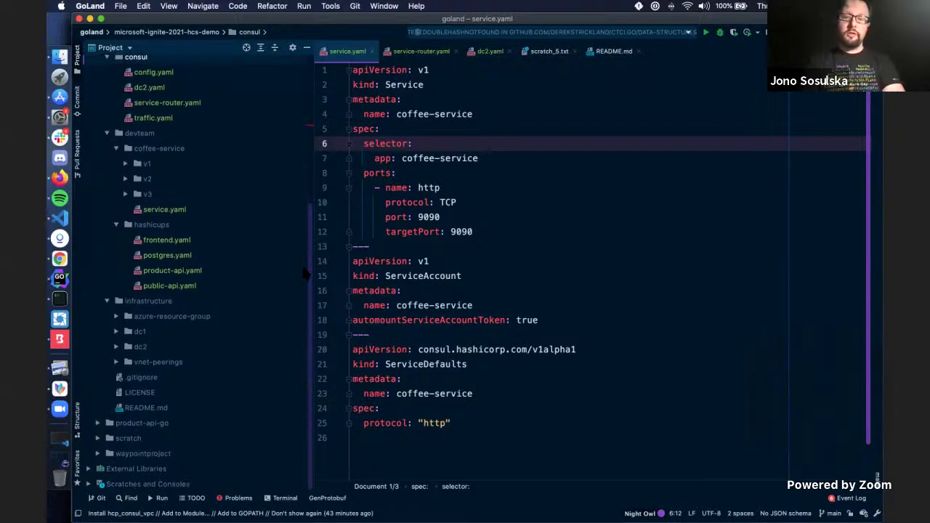
scroll(309, 247, down, 1)
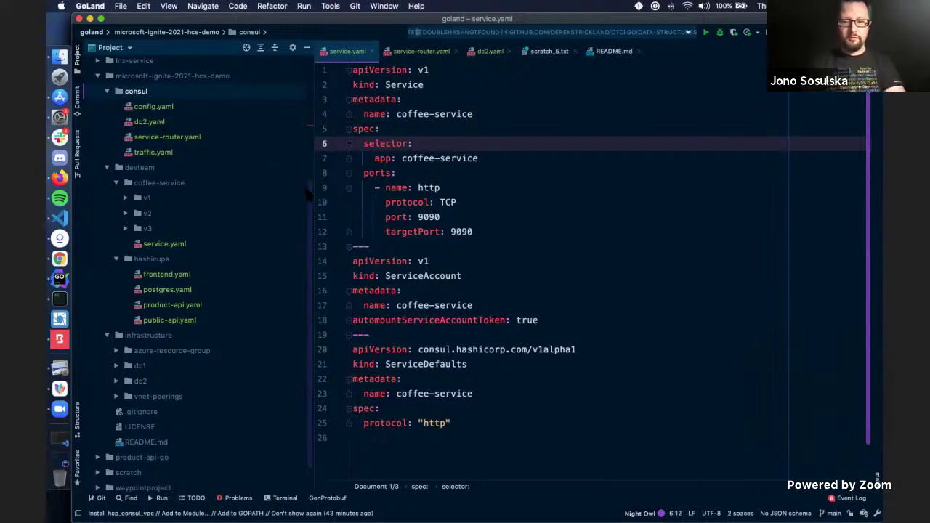
scroll(308, 204, down, 1)
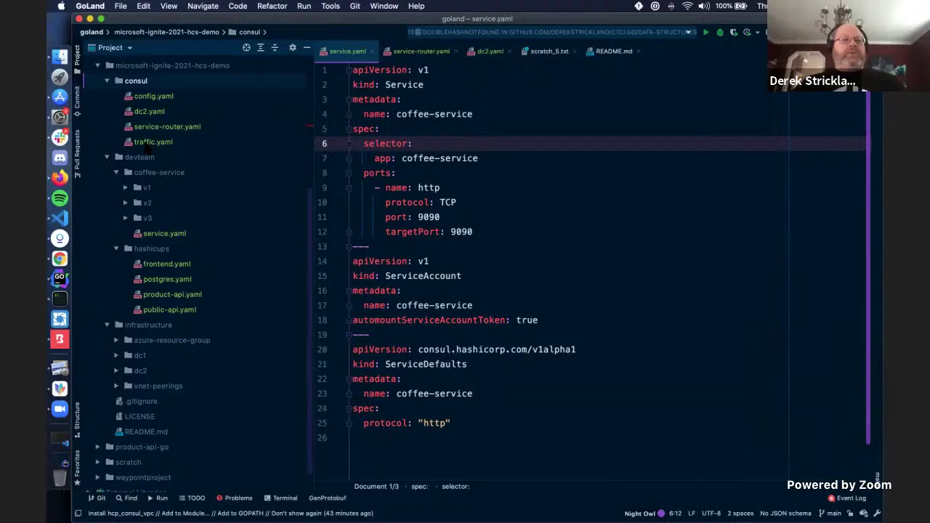
Open traffic.yaml from the consul folder and review its k6 ConfigMap and load-test script.
click(148, 144)
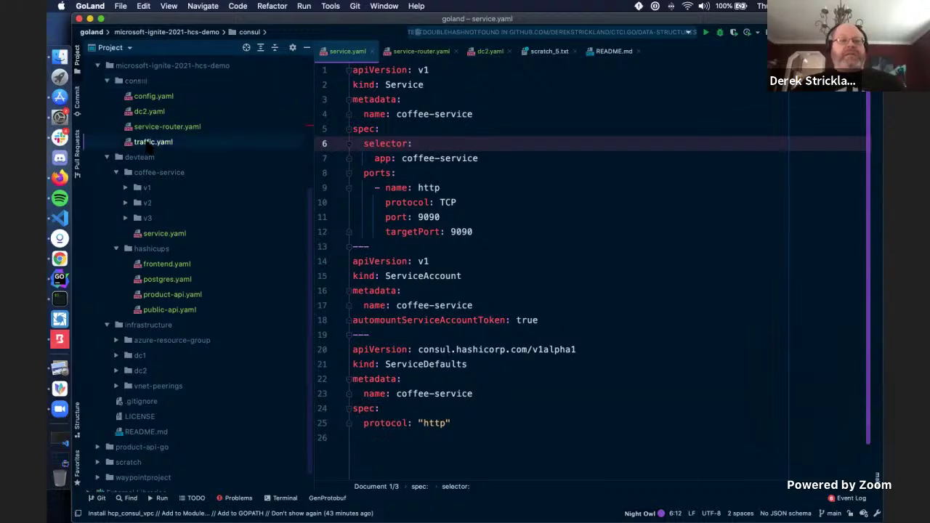
double_click(147, 144)
scroll(453, 137, up, 5)
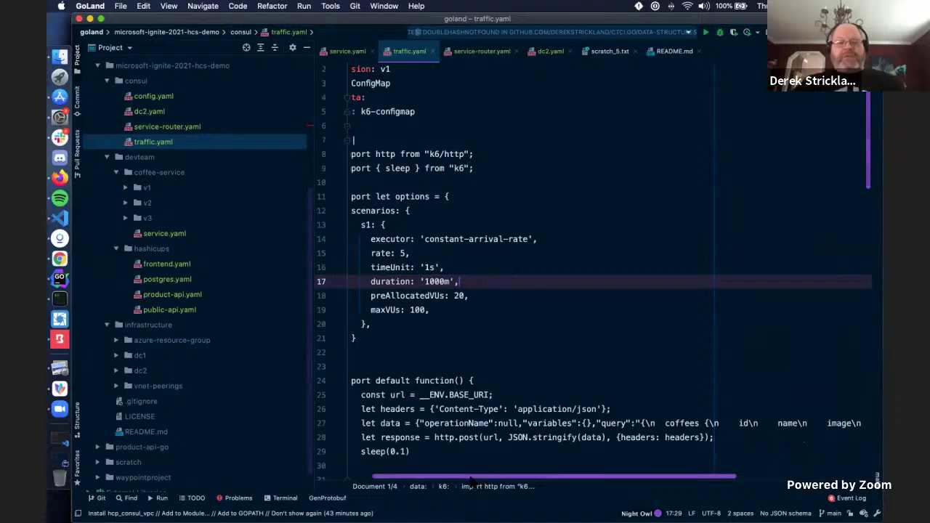
scroll(582, 291, left, 2)
scroll(864, 149, down, 8)
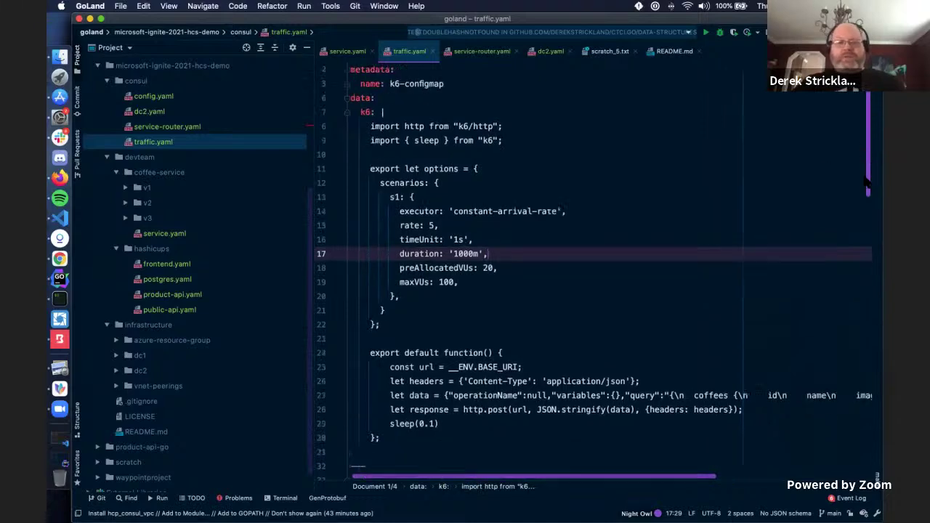
scroll(858, 189, up, 5)
scroll(863, 146, up, 3)
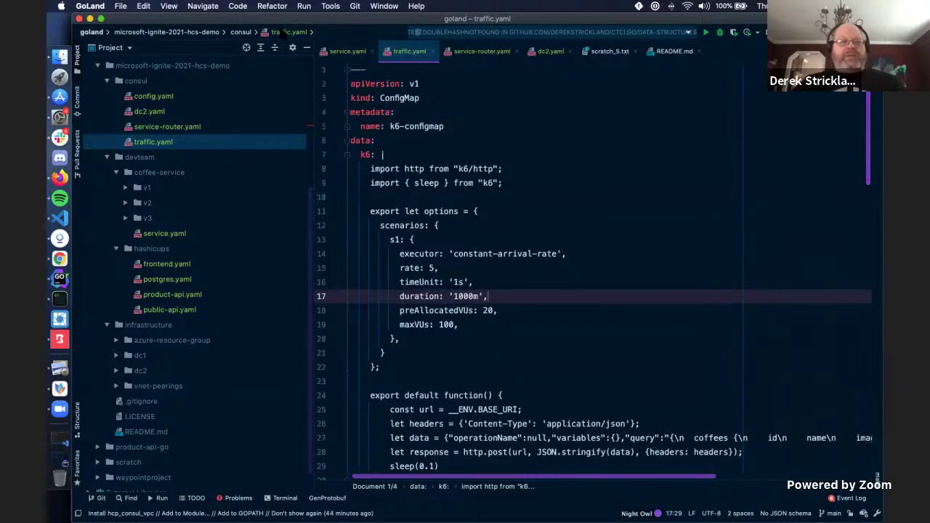
Close the traffic.yaml editor and keep the GoLand window aligned at the top of the desktop.
drag(230, 20, 235, 54)
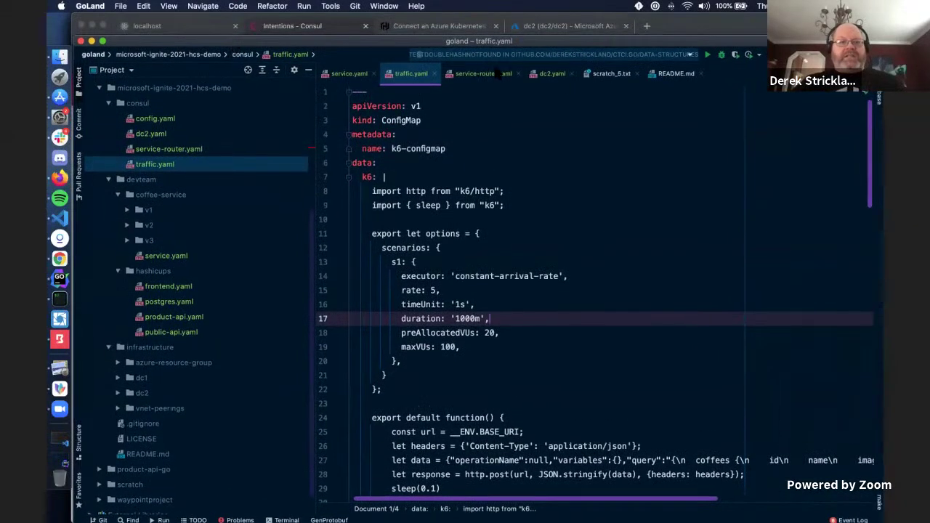
click(436, 75)
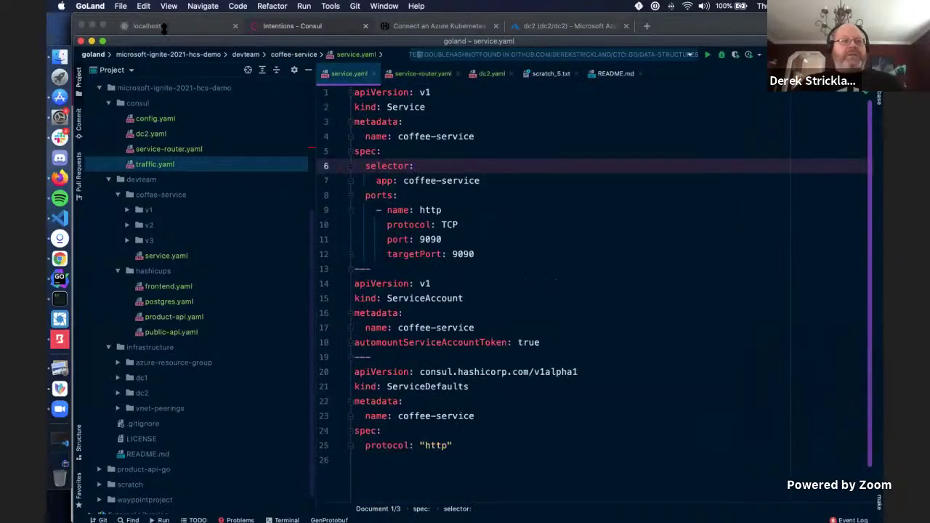
drag(170, 42, 170, 20)
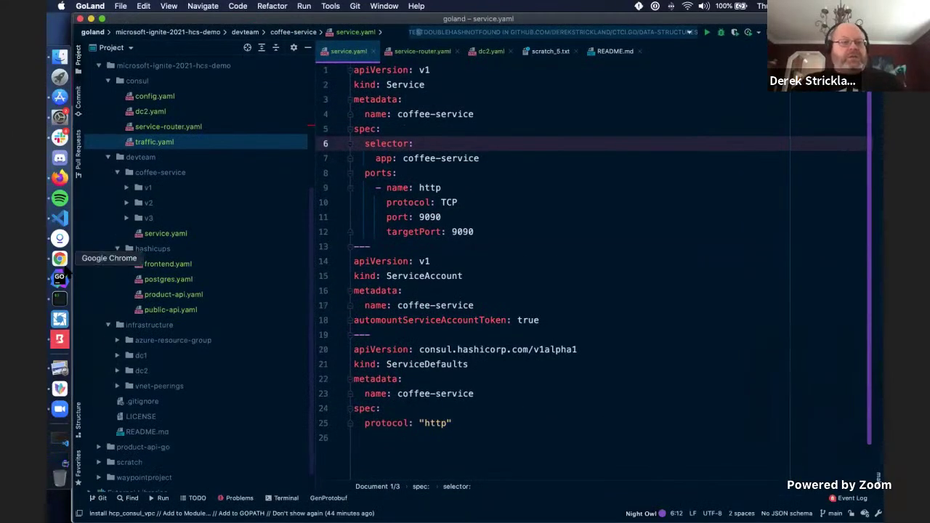
Switch to iTerm2 and list the files in the consul directory with ls.
key(super+Tab)
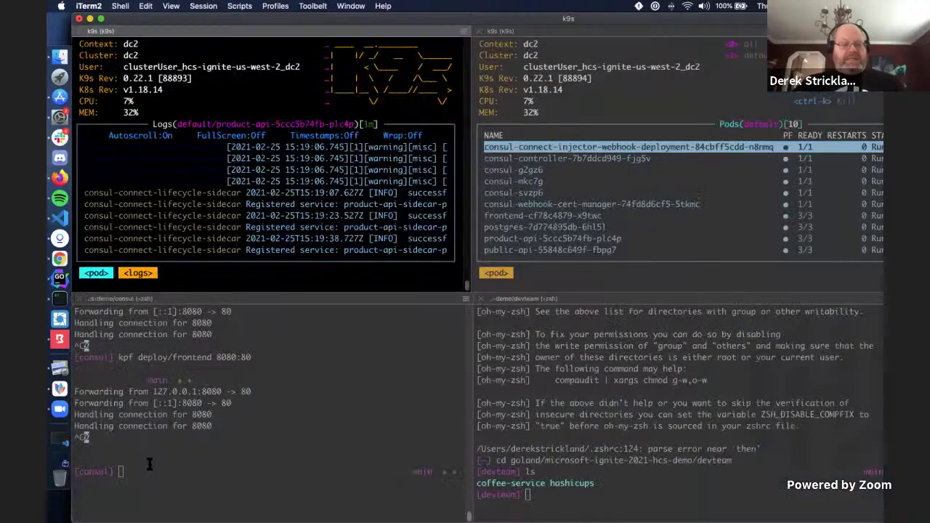
click(149, 472)
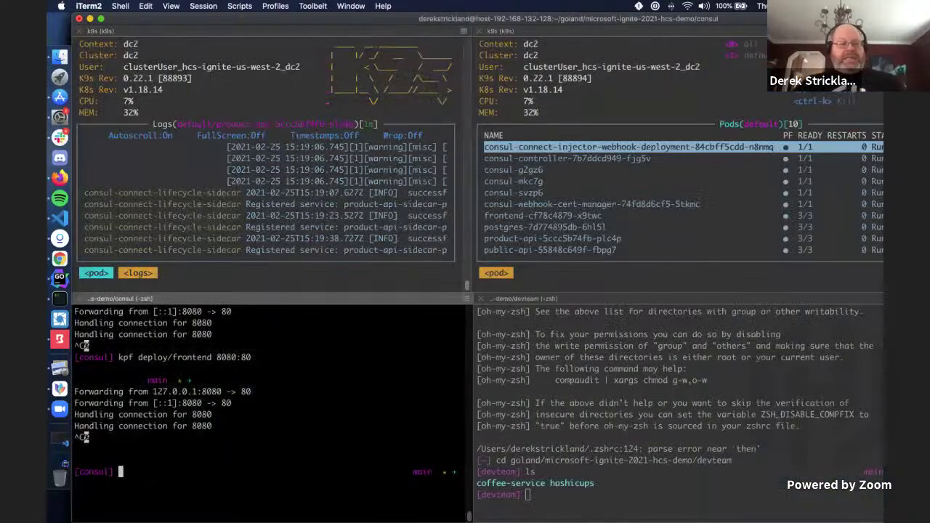
text(ls)
key(Return)
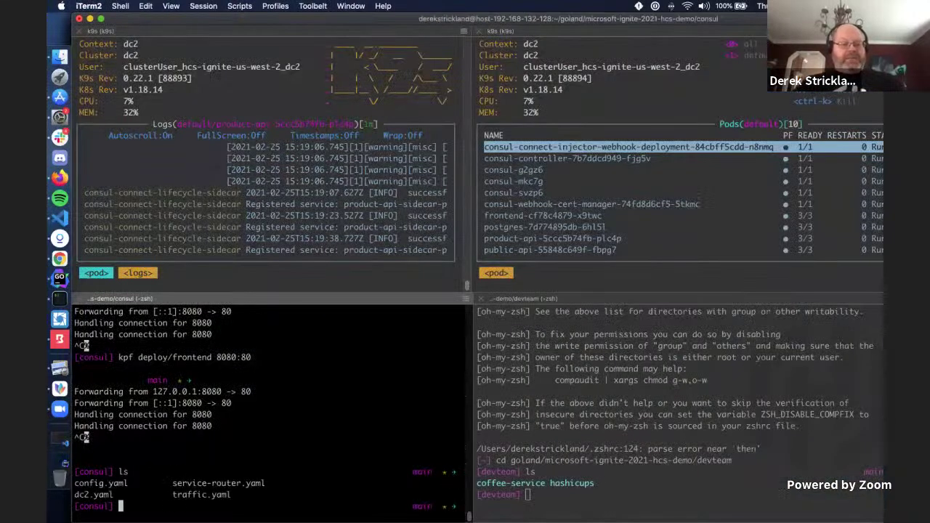
Deploy the traffic generator to the cluster by running "k apply -f traffic.yaml" in the consul directory.
text(k appl)
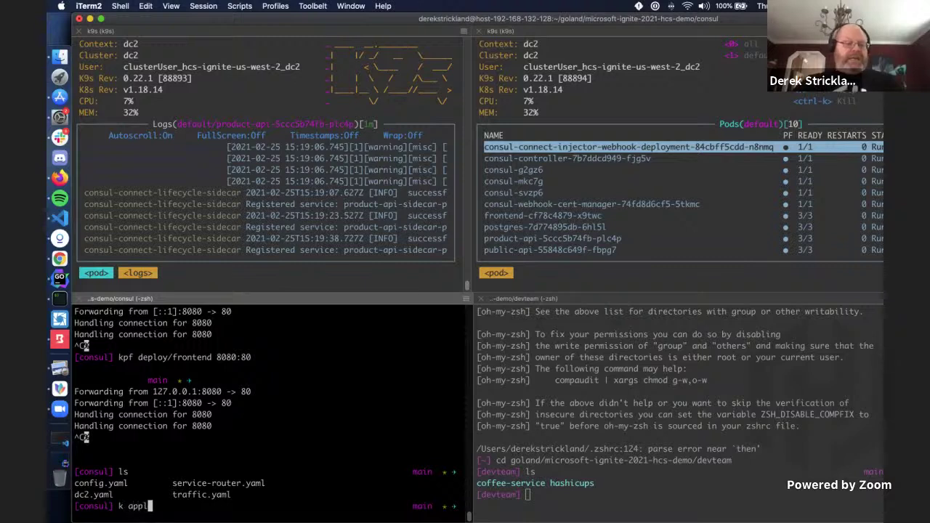
text(y )
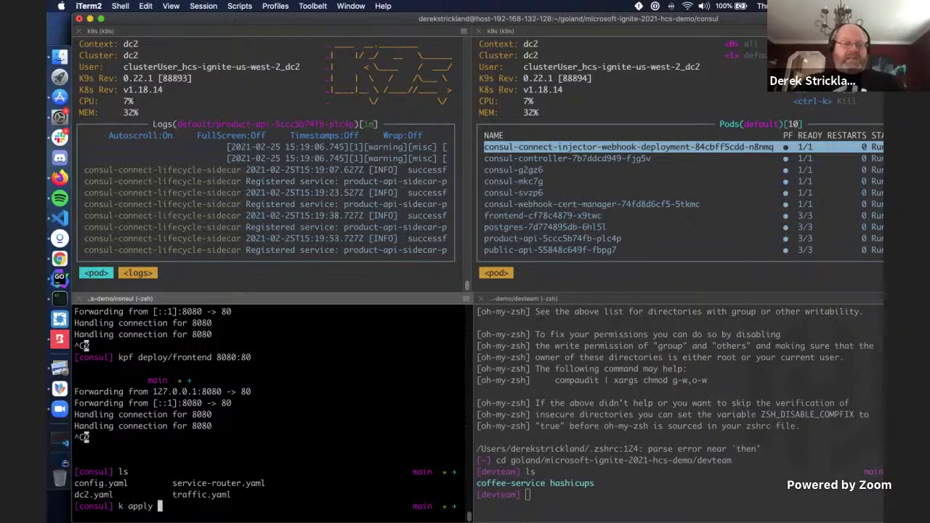
text(-)
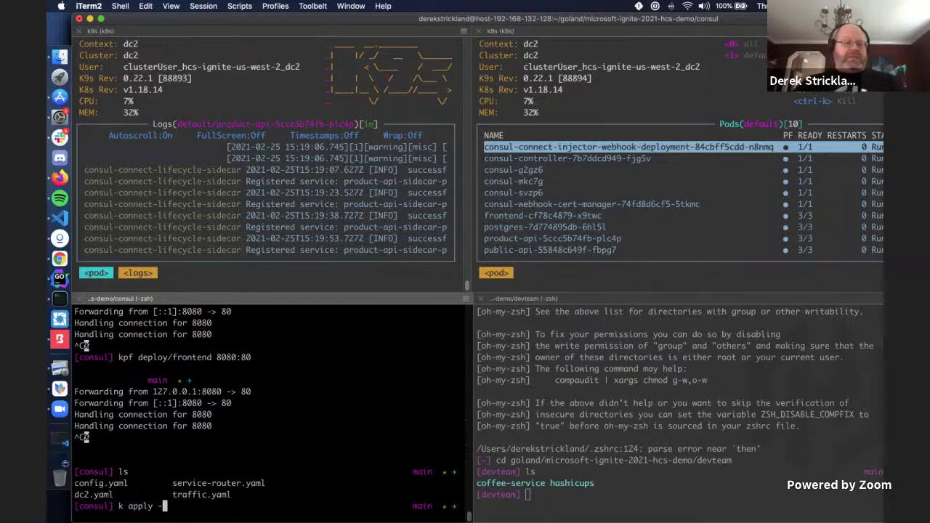
text(f tra)
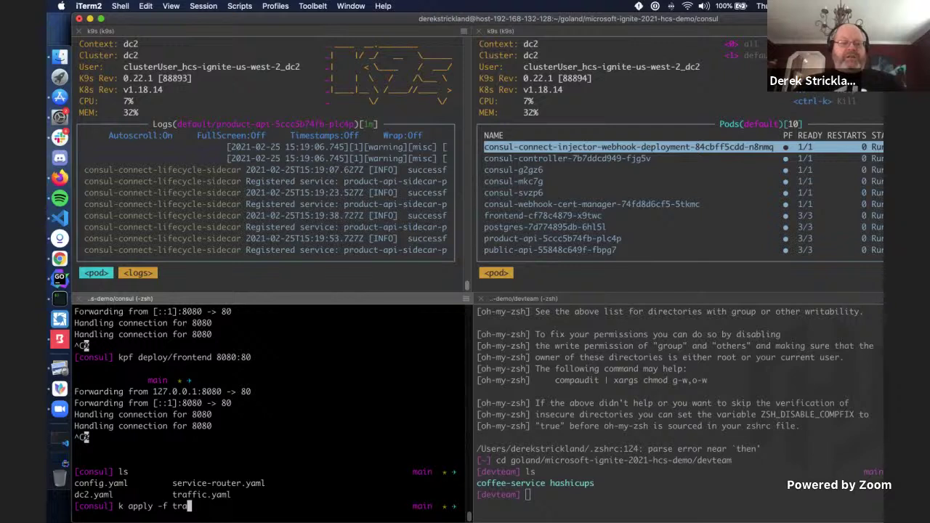
key(Tab)
key(Return)
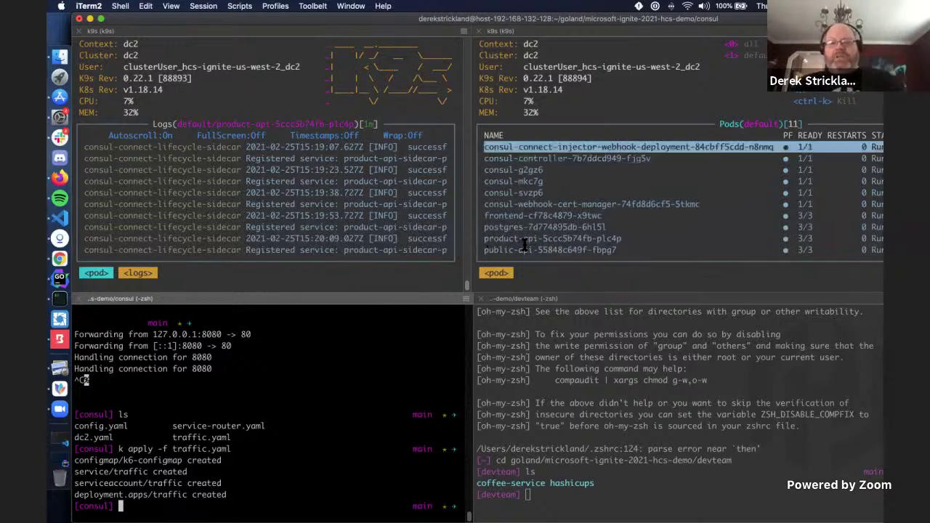
Enlarge the k9s panes so the pod list shows the traffic pod, and focus the product-api logs.
drag(509, 294, 500, 342)
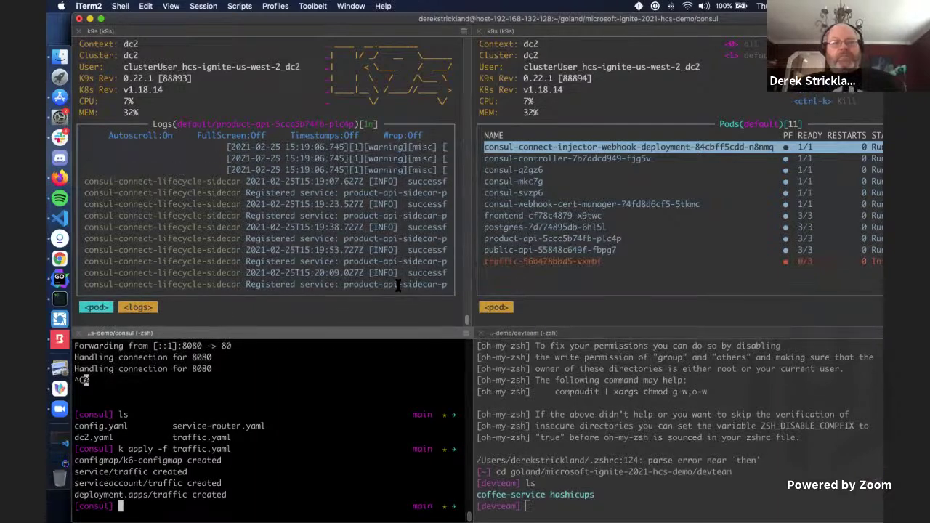
click(332, 270)
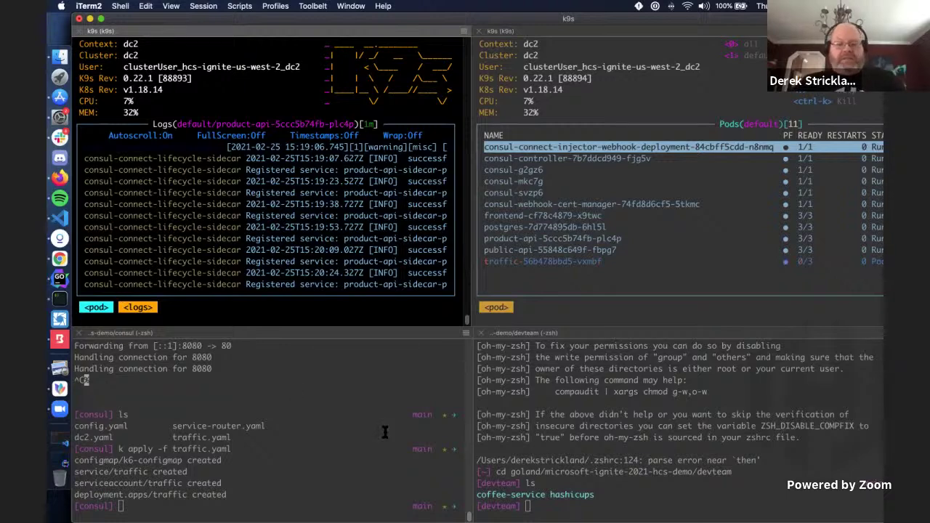
Start a port-forward to the frontend deployment by running "kpf deploy/frontend 8080:80" in the devteam directory.
click(531, 504)
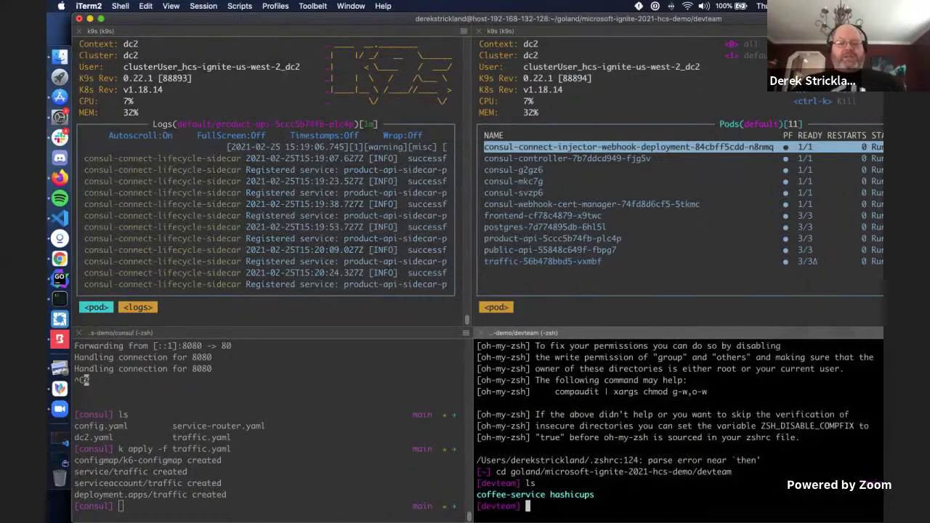
text(kpf )
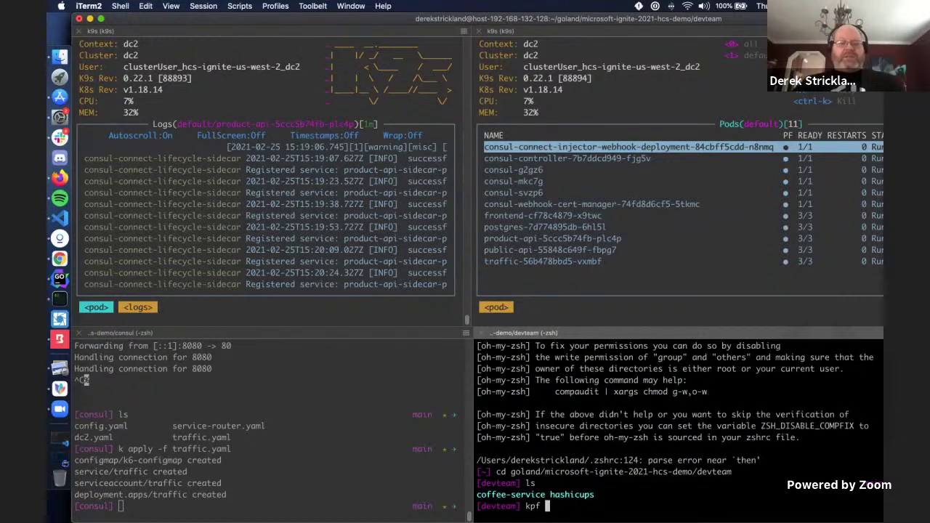
text(de)
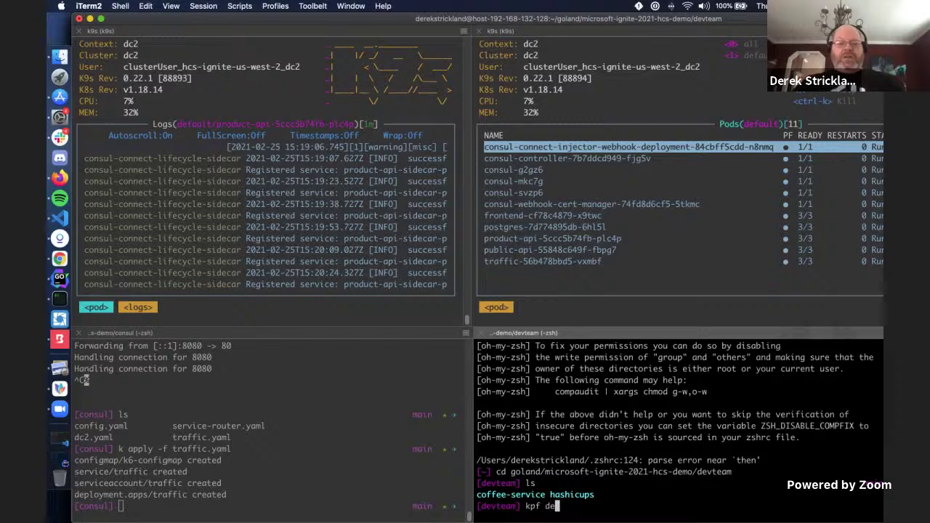
text(ploy/front)
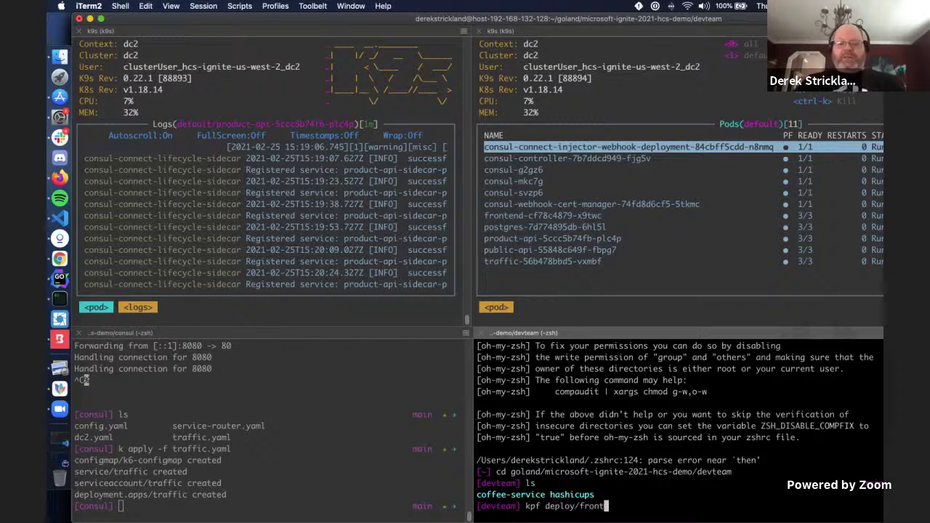
text(end 8)
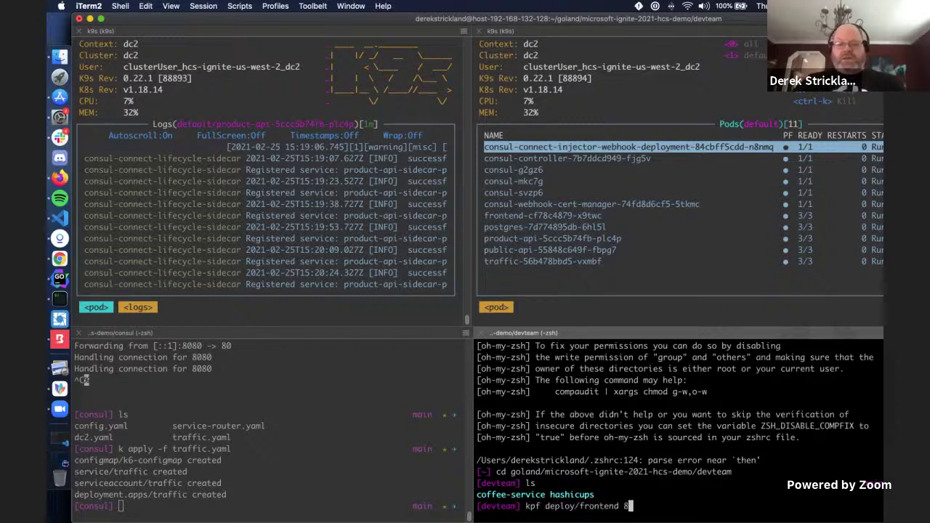
text(080:)
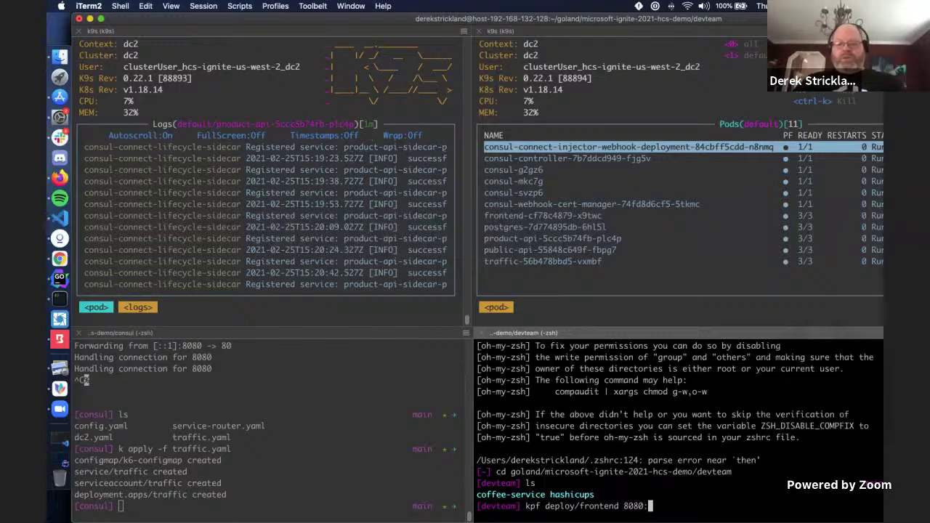
text(80)
key(Return)
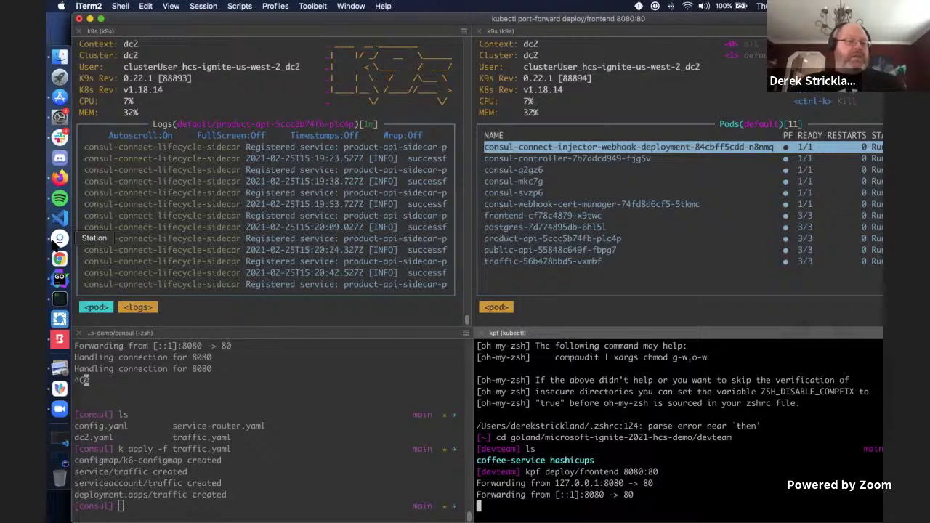
Switch to Chrome and reload the localhost page to load the app through the frontend port-forward.
key(super+Tab)
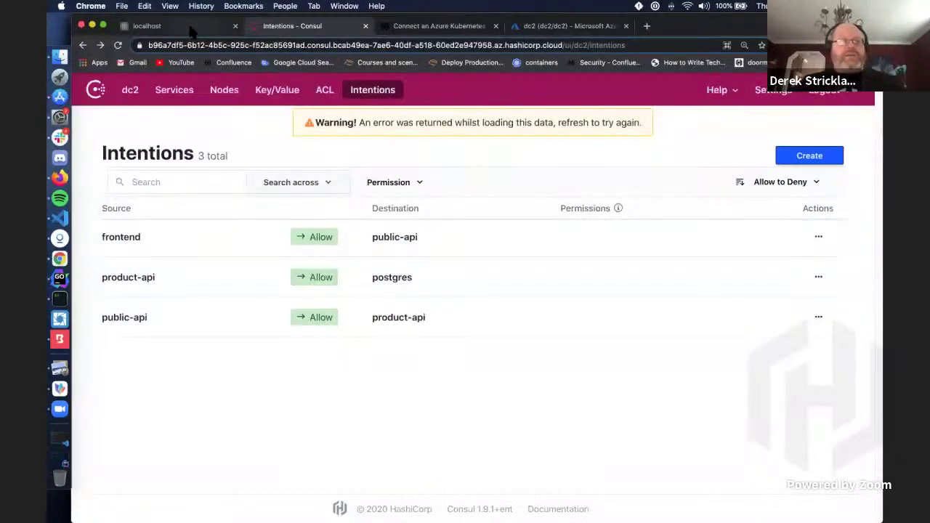
click(191, 27)
click(118, 45)
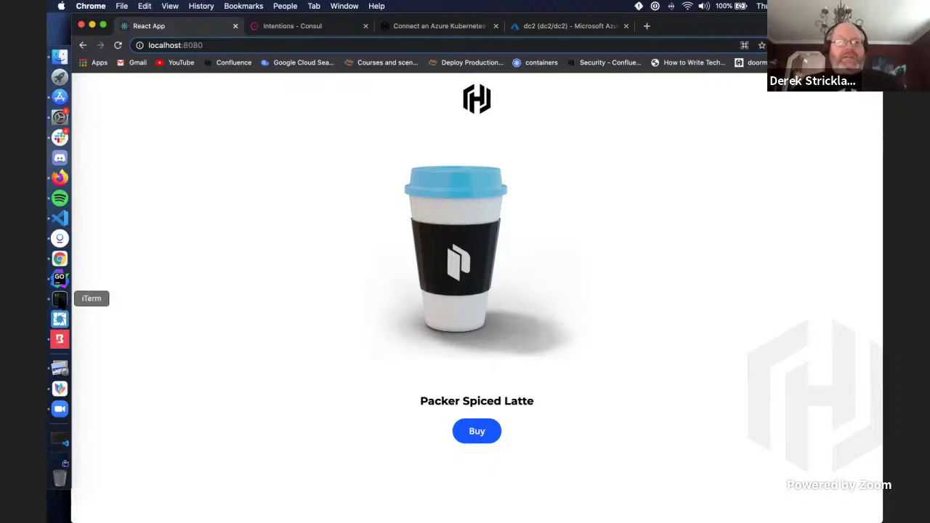
Switch to iTerm2 and examine the product-api log lines for the coffee request, from TracingMiddleware beginning to complete.
click(60, 298)
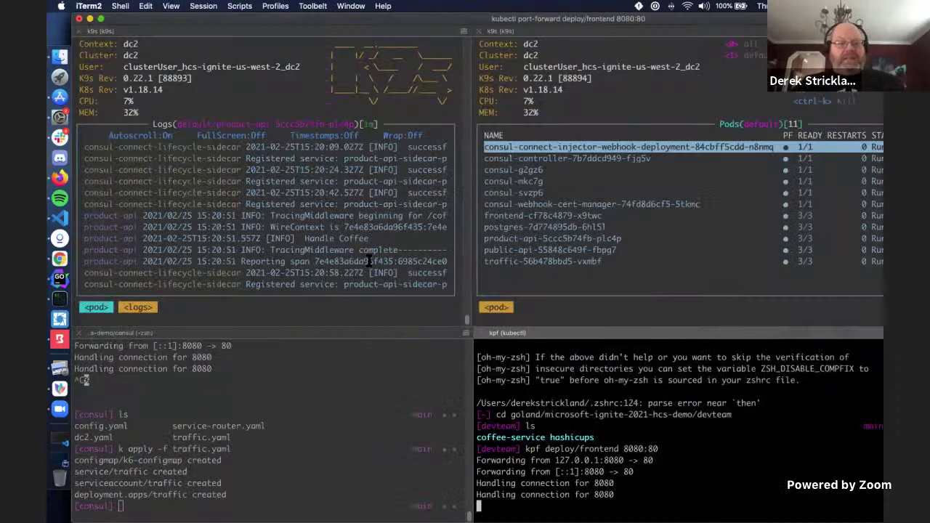
drag(402, 250, 89, 213)
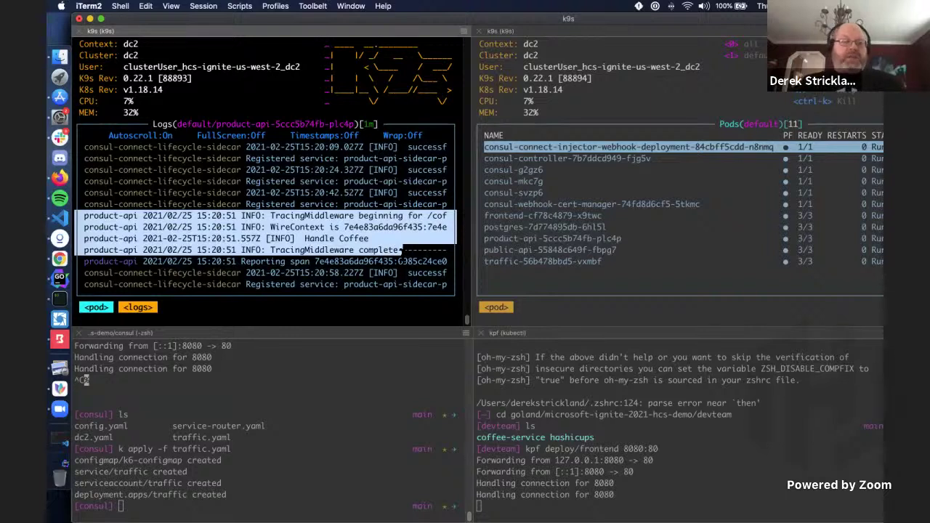
click(370, 268)
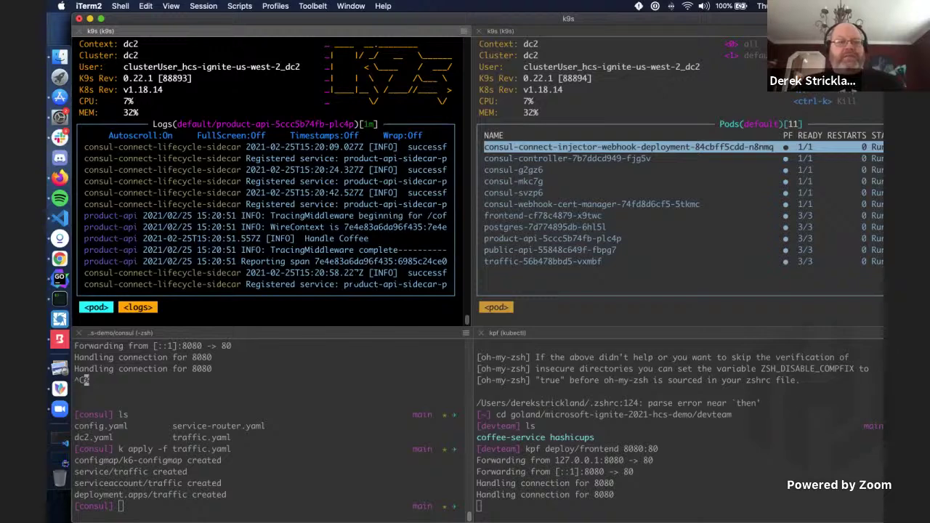
Switch to Chrome and create a Consul intention that allows the traffic service to connect to the frontend service.
click(60, 259)
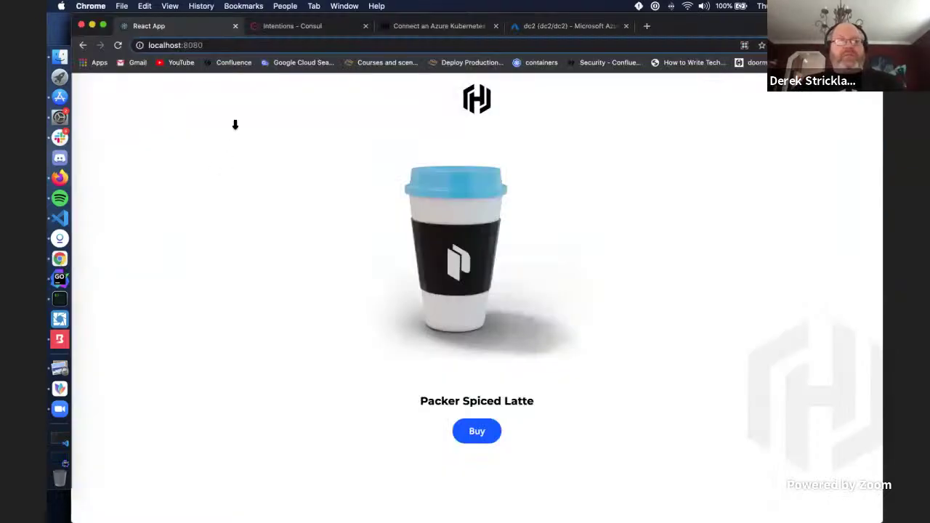
click(277, 26)
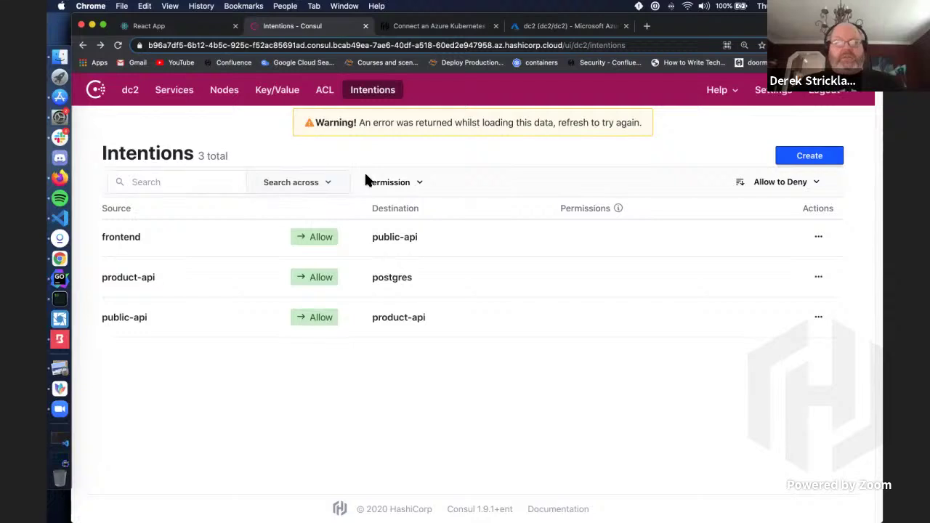
click(795, 156)
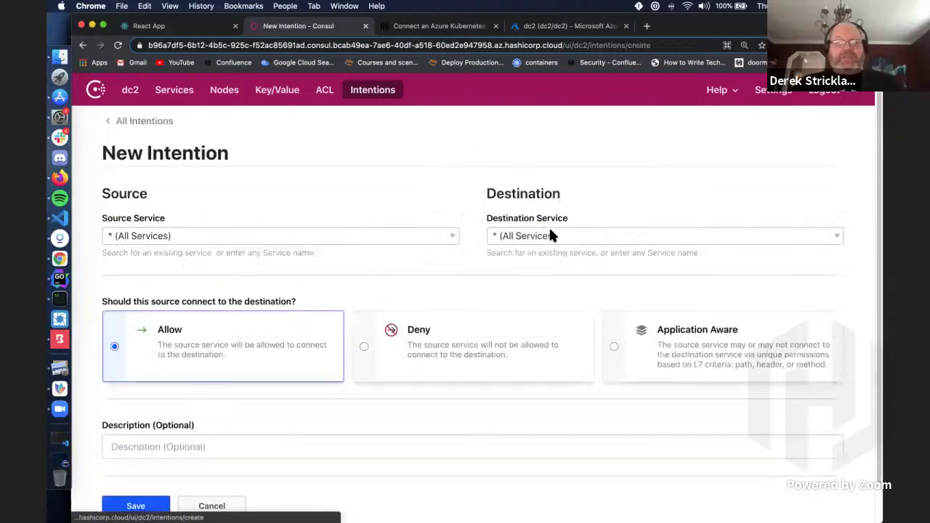
click(313, 238)
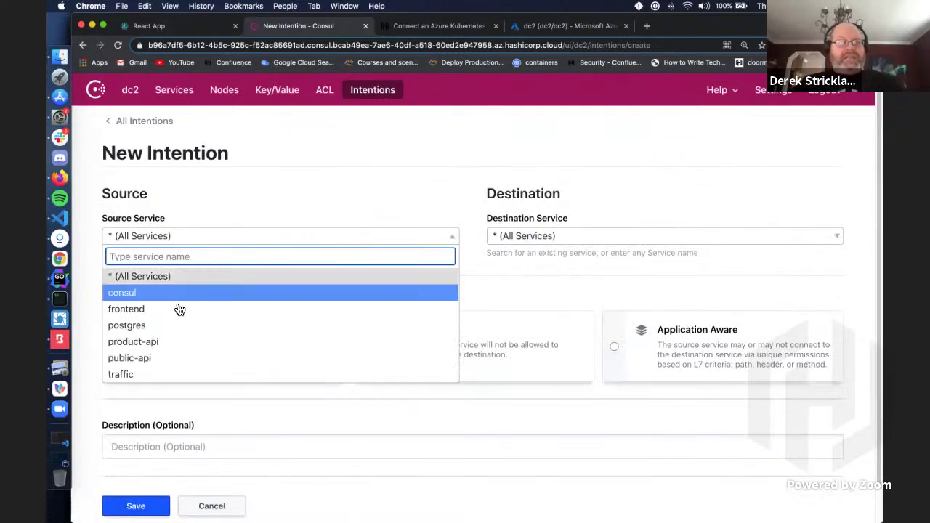
click(128, 376)
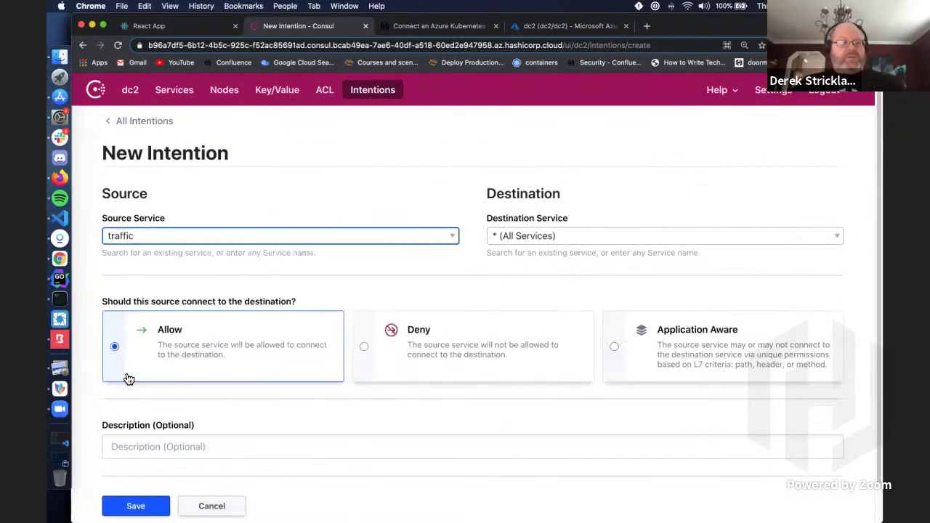
click(512, 234)
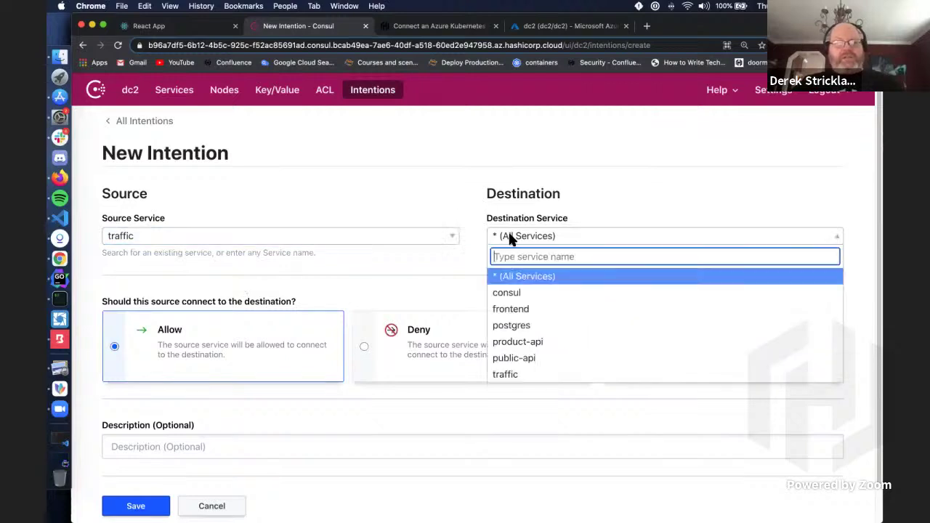
click(521, 317)
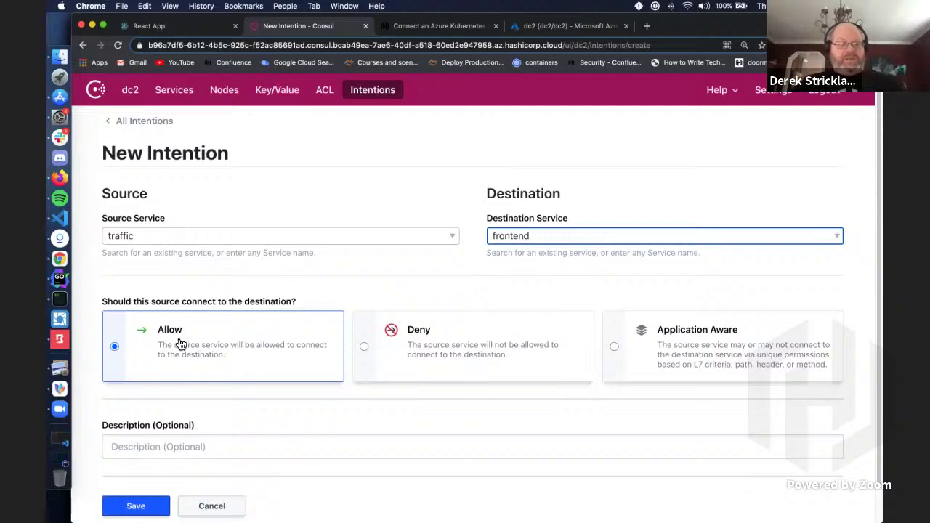
click(125, 503)
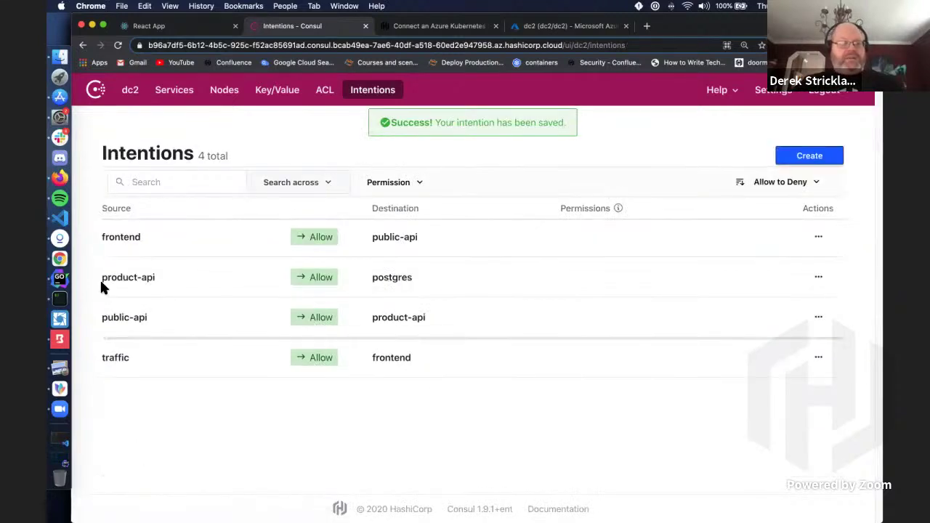
Switch to iTerm2 and examine the product-api logs for requests from the traffic generator.
click(60, 298)
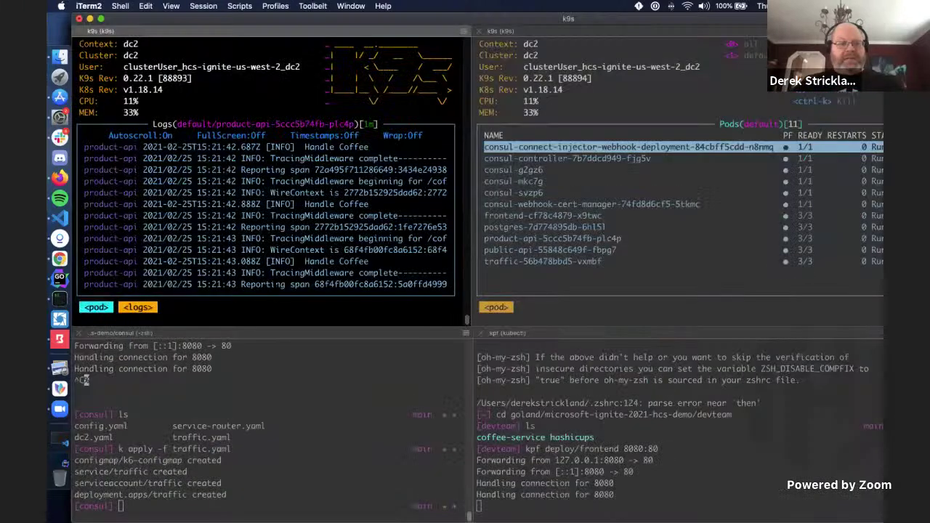
drag(320, 272, 95, 169)
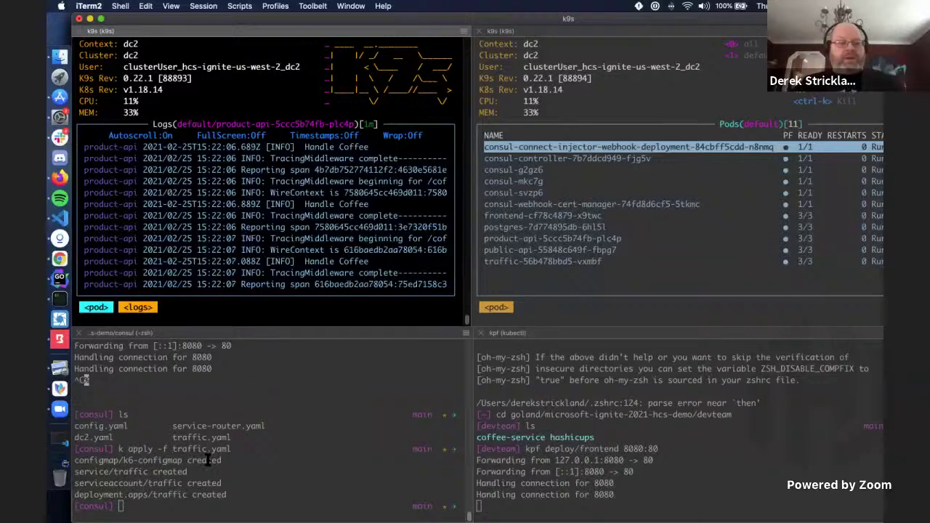
Switch to GoLand and review the Service, ServiceAccount and ServiceDefaults definitions in coffee-service's service.yaml, including the protocol setting.
click(59, 218)
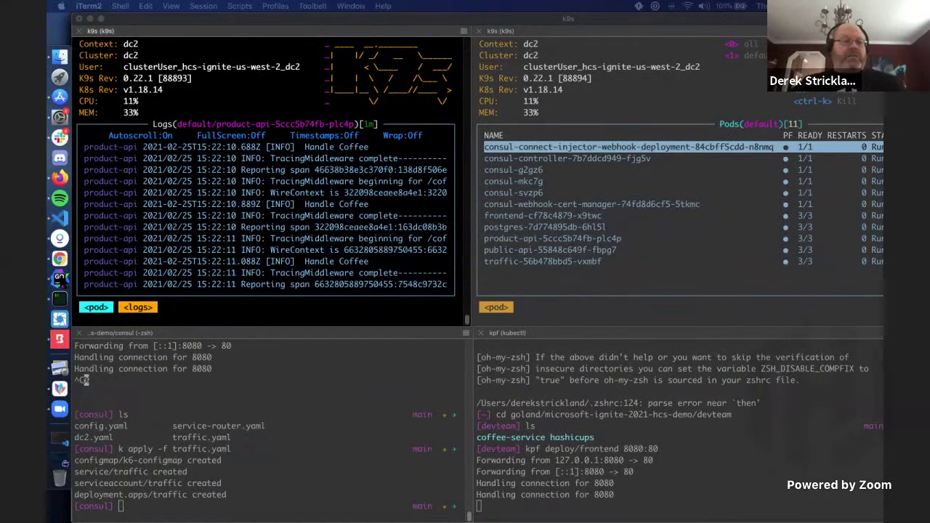
click(59, 278)
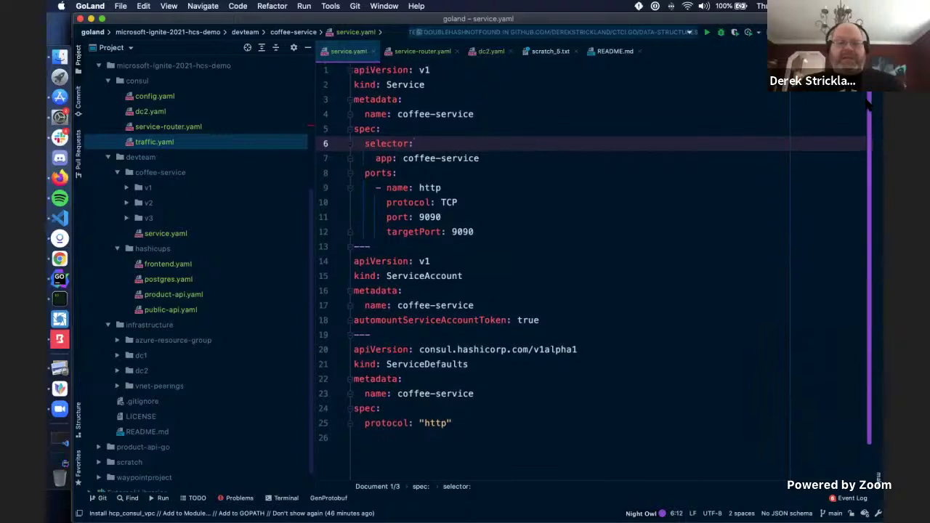
drag(476, 231, 323, 70)
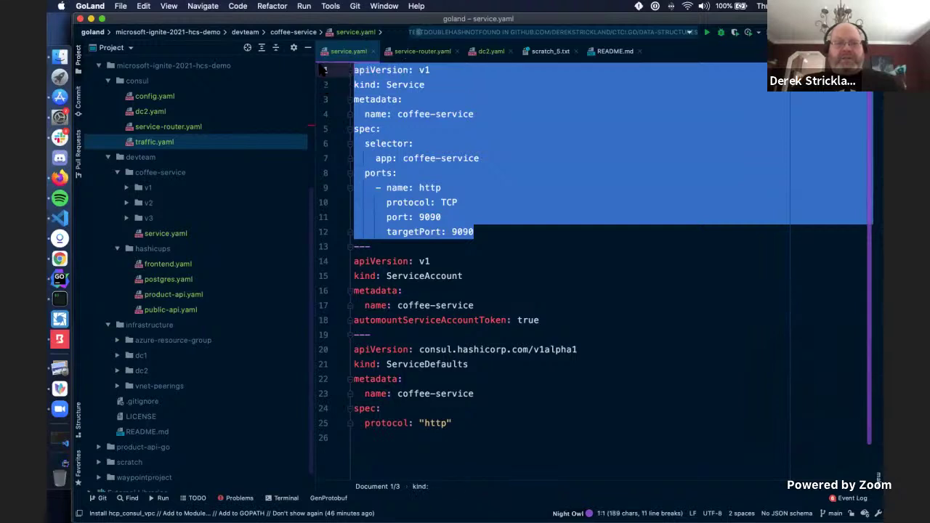
click(486, 294)
drag(551, 322, 333, 251)
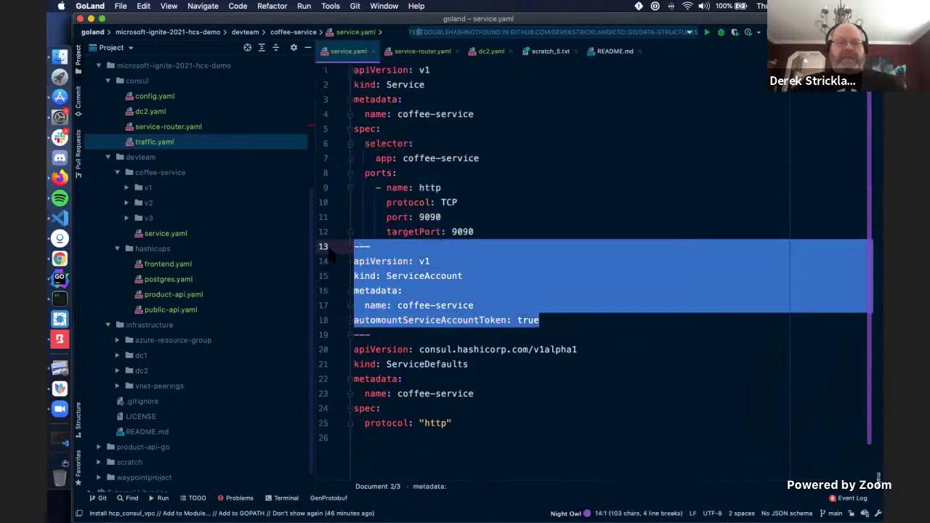
click(485, 407)
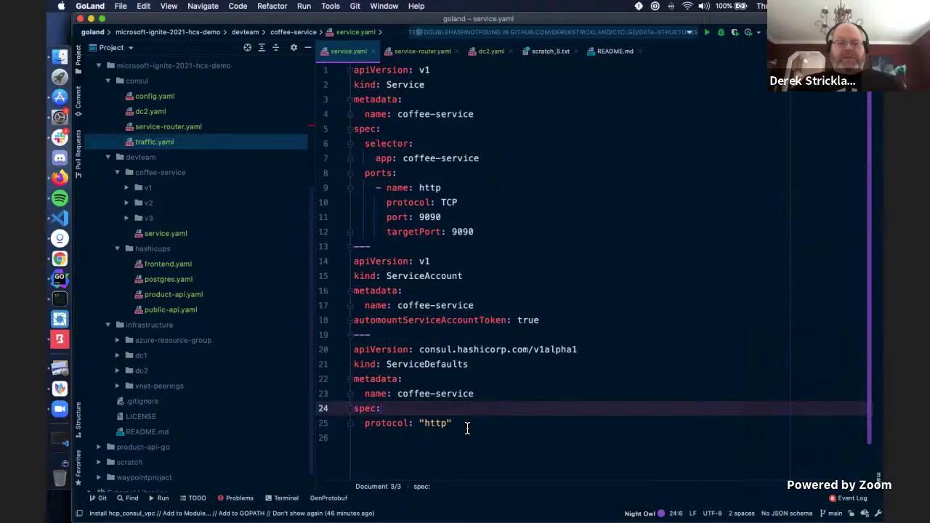
drag(468, 429, 340, 356)
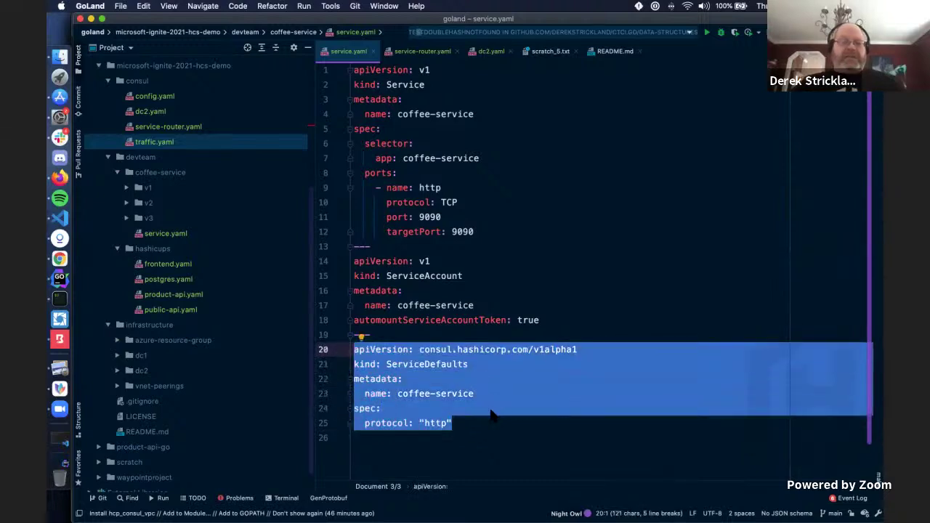
click(448, 424)
double_click(439, 426)
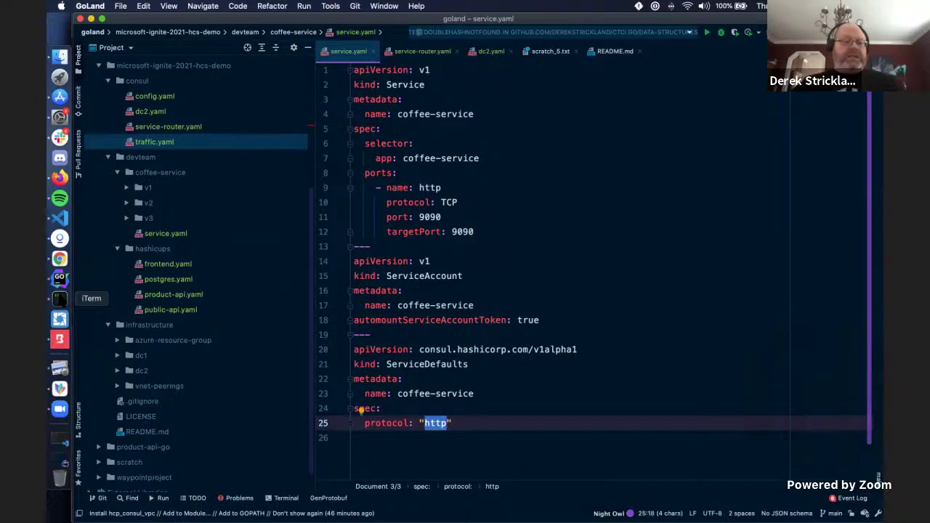
Switch to iTerm2, stop the frontend port-forward and list the contents of the devteam directory with ls.
click(60, 298)
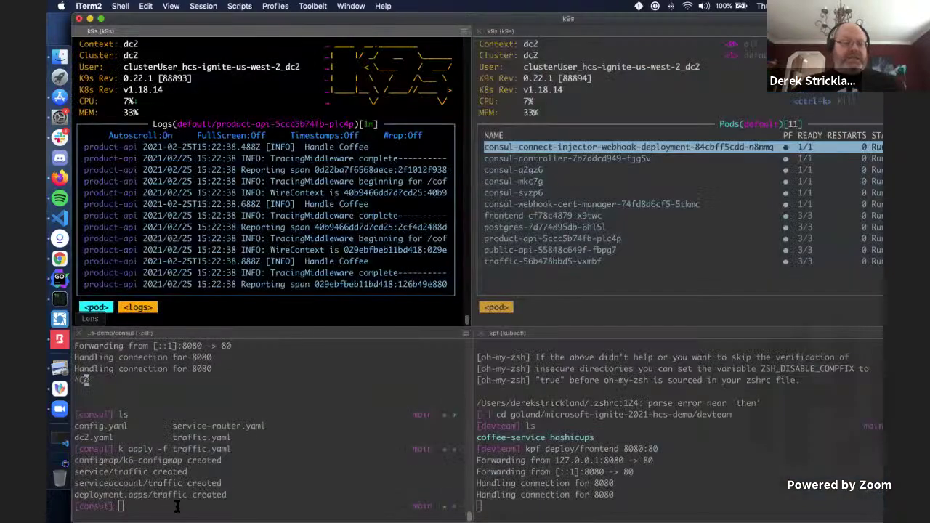
click(85, 379)
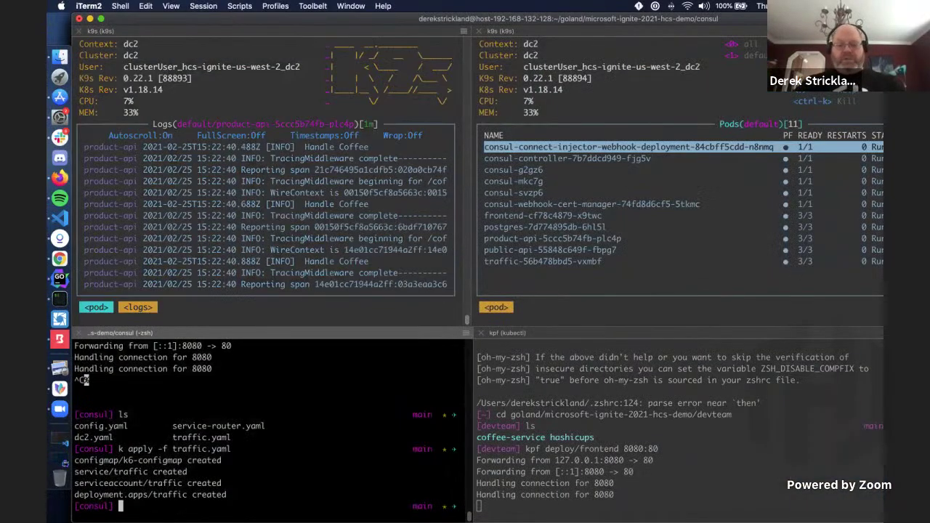
click(532, 497)
key(ctrl+c)
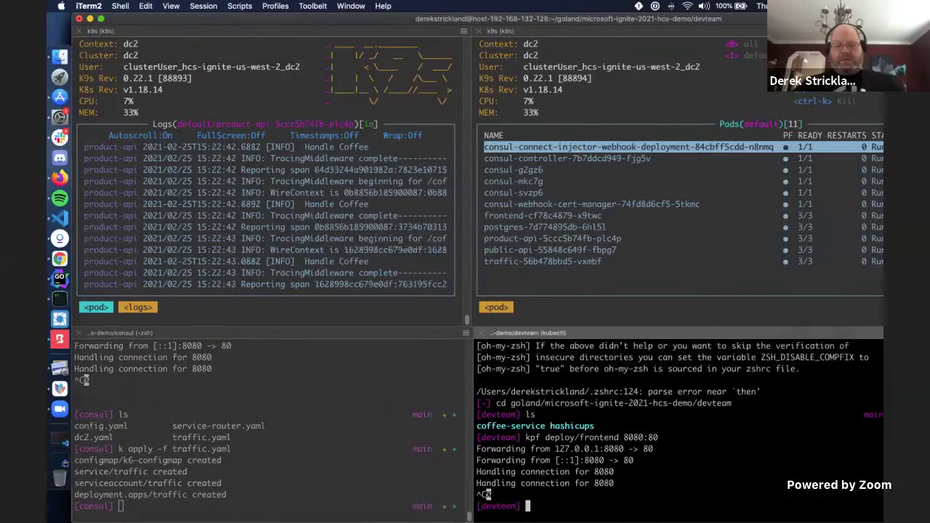
text(ls)
key(Return)
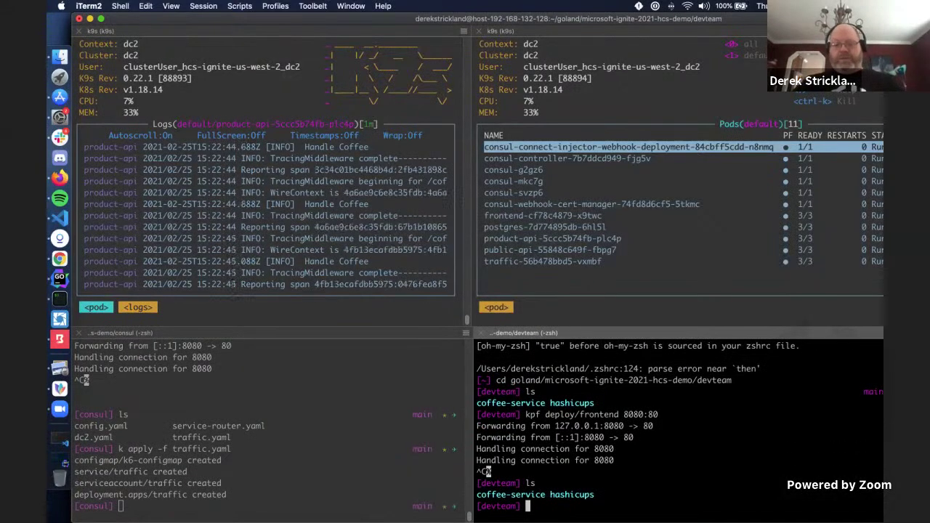
Apply coffee-service/service.yaml to the cluster from the devteam directory using the k alias.
text(k )
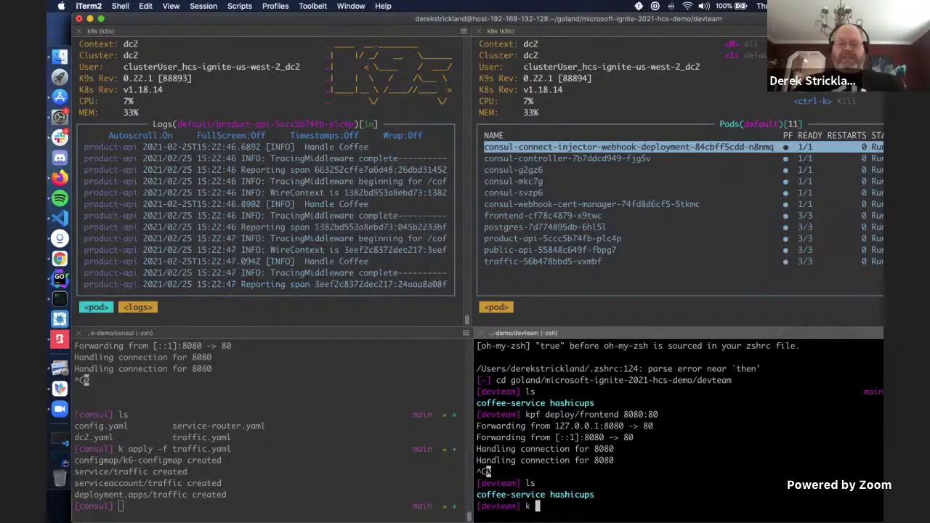
text(apply)
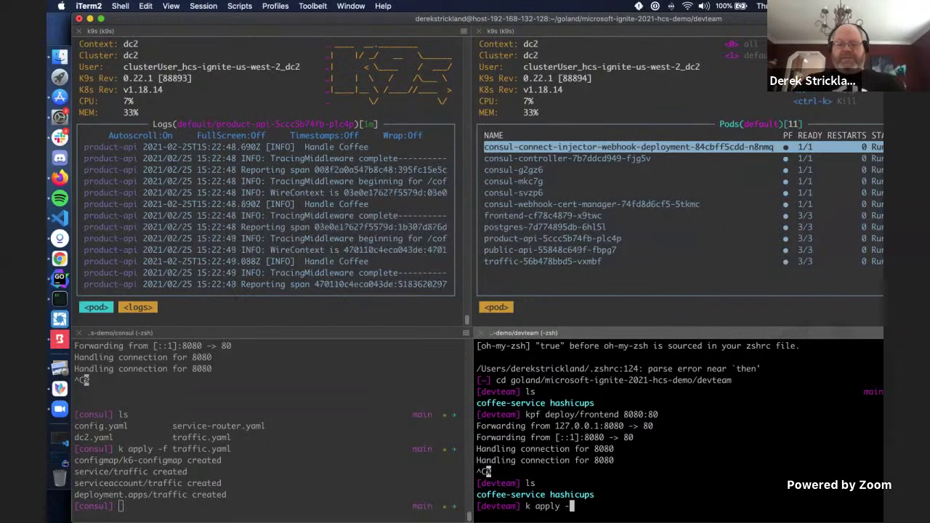
text( -f )
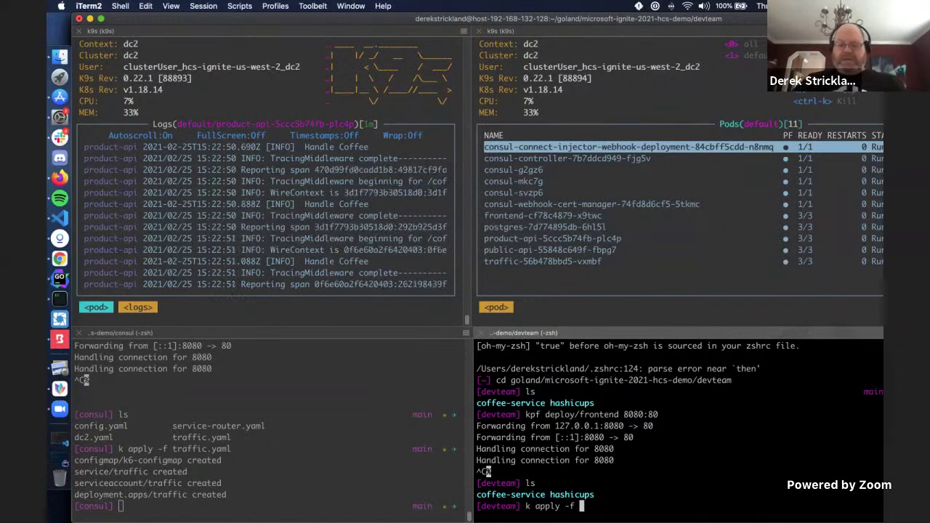
text(coff)
key(Tab)
text(ser)
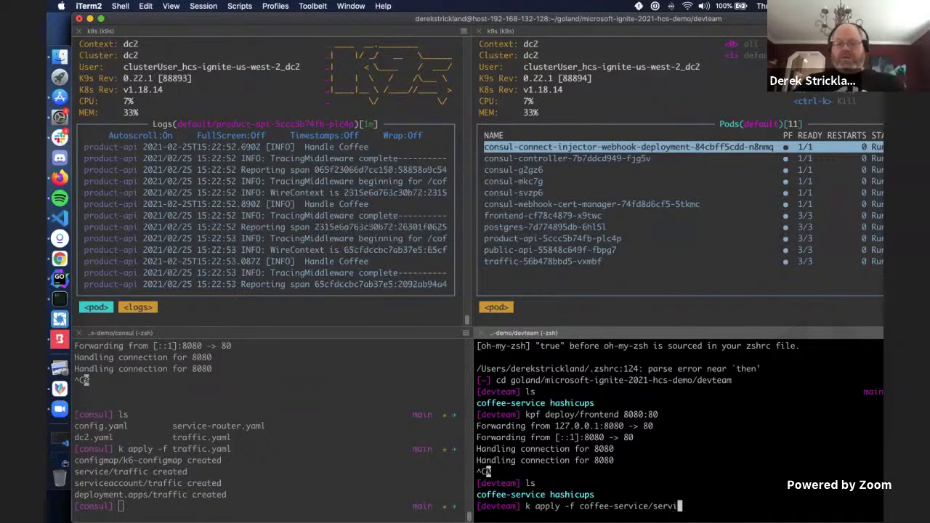
text(vi)
key(Tab)
key(Return)
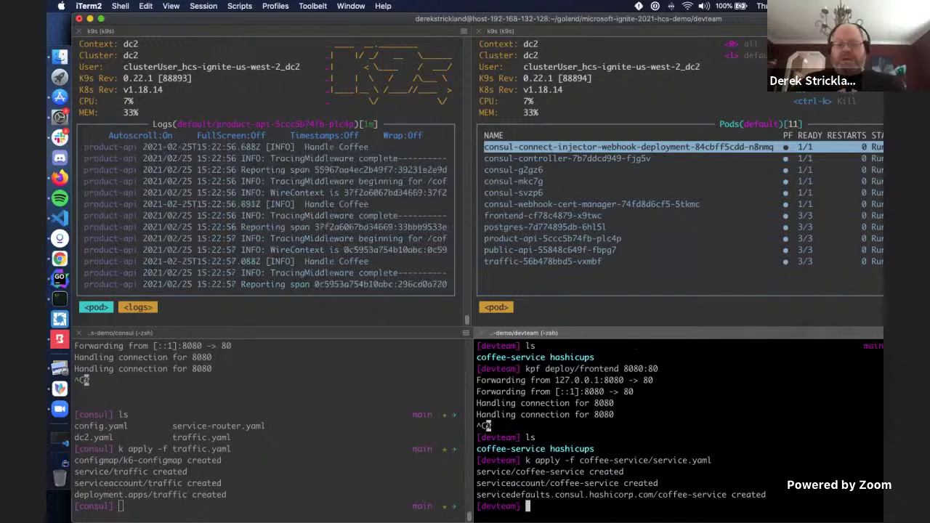
Apply coffee-service/v3/deployment.yaml to the cluster and open the new coffee-service pod's logs in k9s.
key(Up)
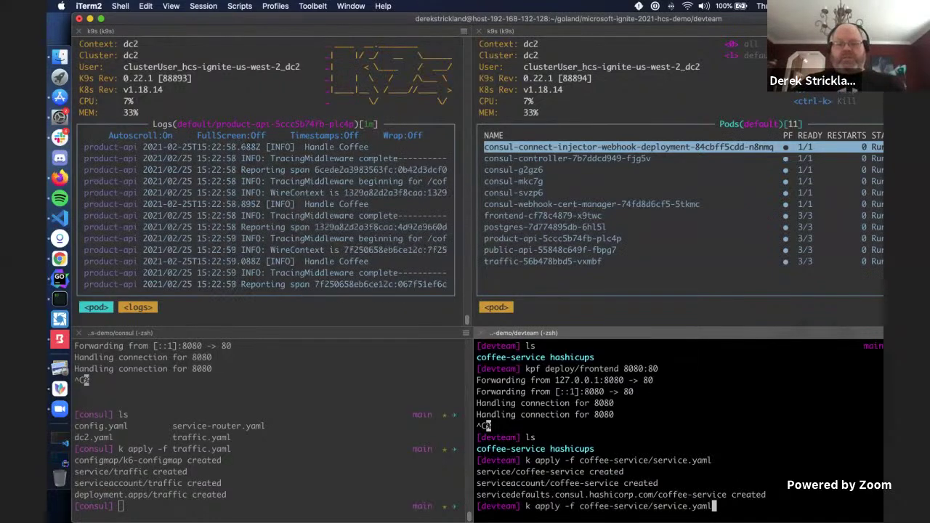
key(BackSpace)
key(BackSpace)
key(BackSpace)
key(BackSpace)
key(BackSpace)
key(BackSpace)
key(BackSpace)
key(BackSpace)
key(BackSpace)
key(BackSpace)
key(BackSpace)
key(BackSpace)
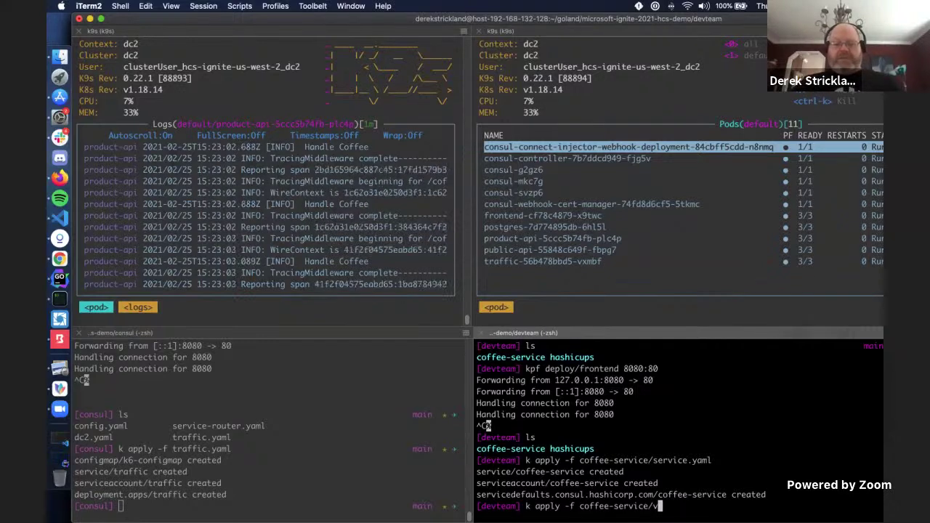
text(v3/d)
key(Tab)
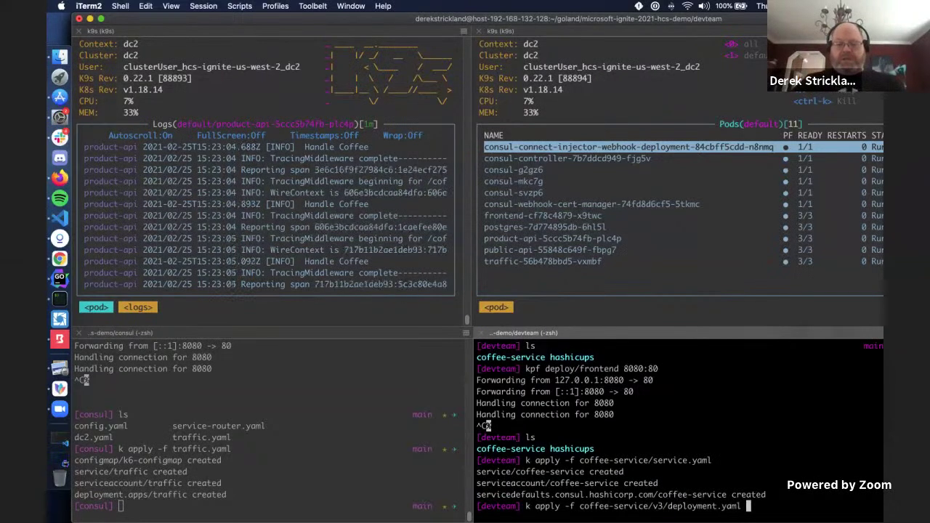
key(Return)
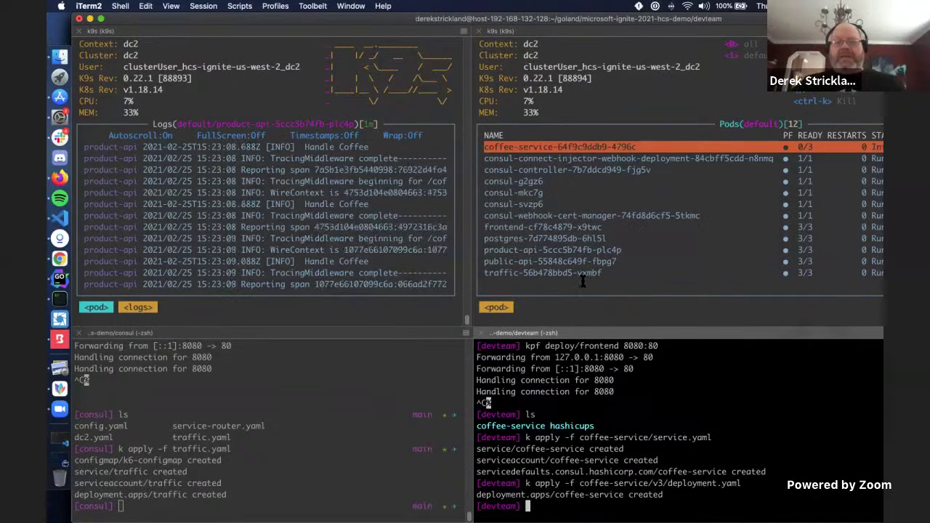
click(592, 146)
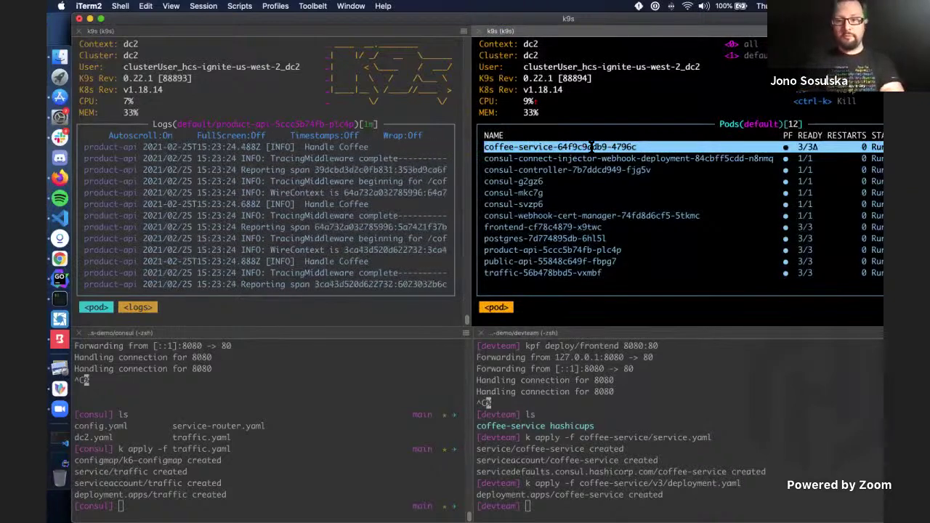
key(l)
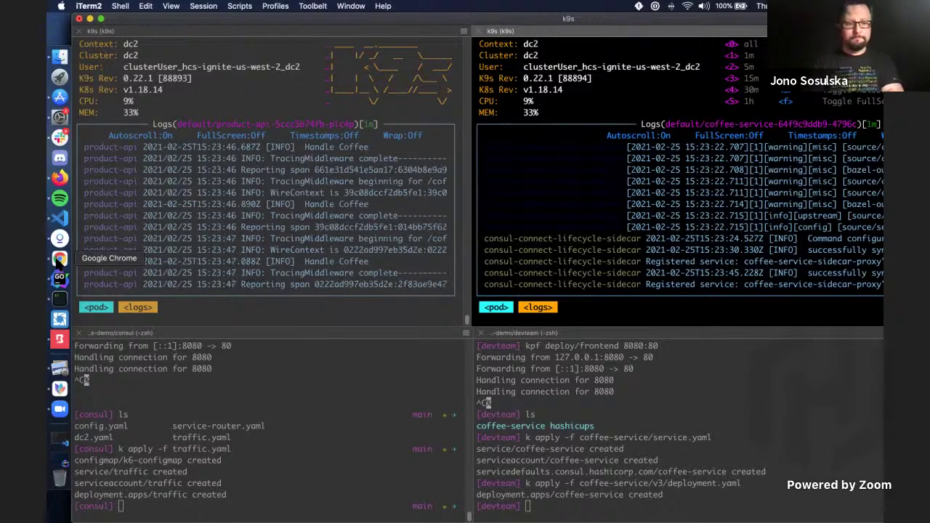
Switch to Chrome and create a Consul intention that allows public-api to connect to coffee-service.
click(59, 259)
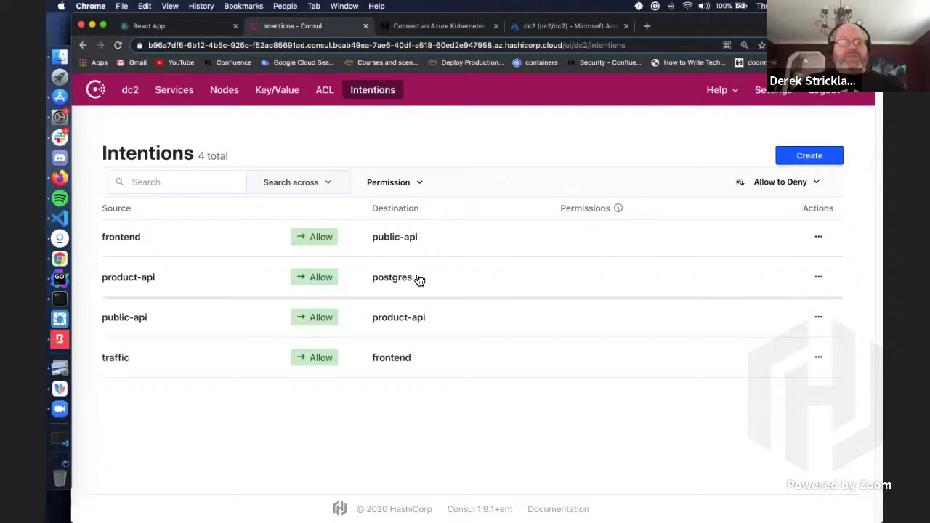
click(809, 158)
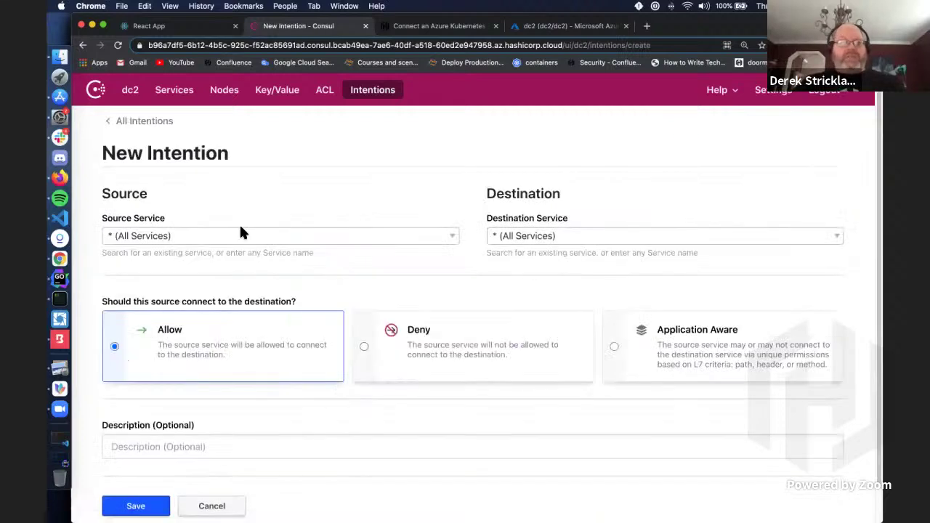
click(238, 234)
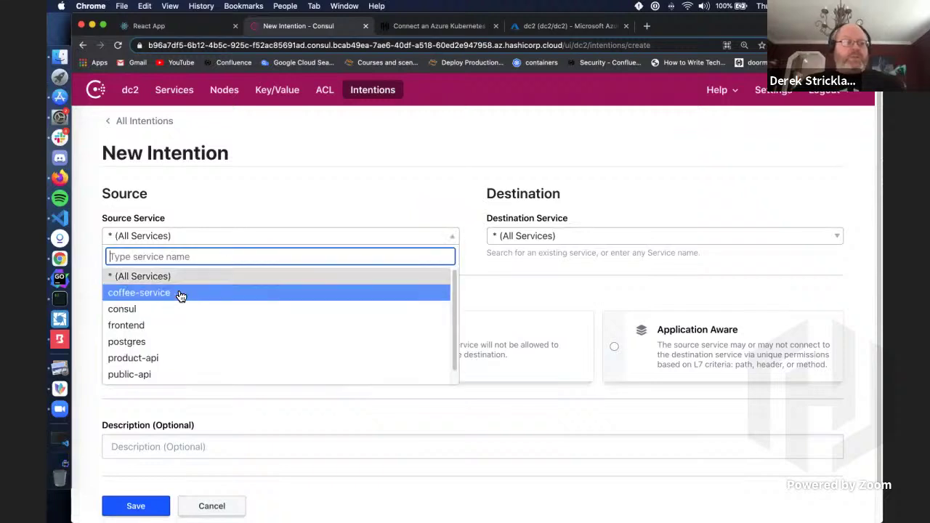
click(154, 334)
click(531, 231)
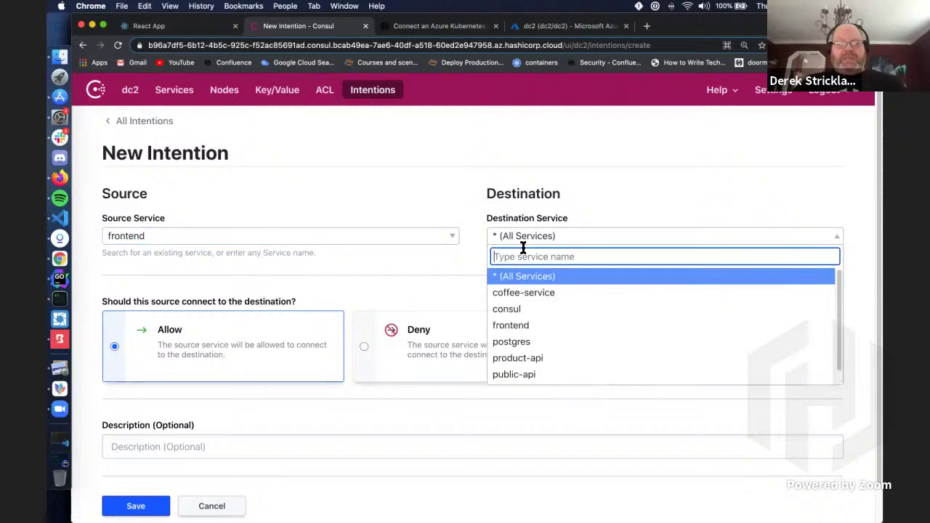
click(415, 240)
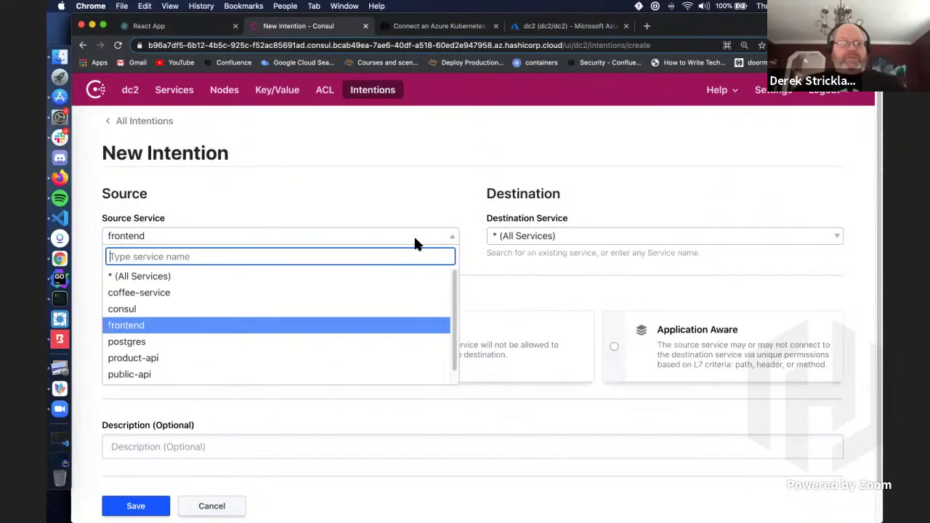
click(135, 375)
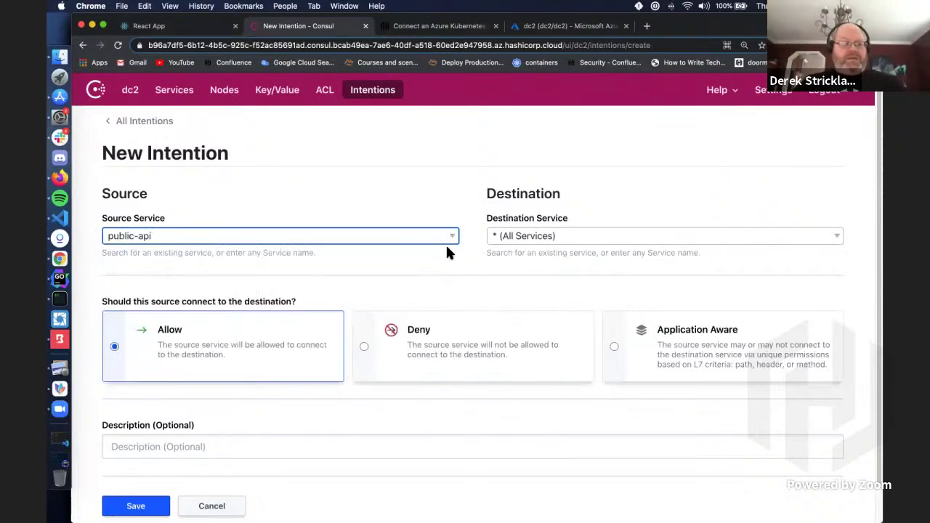
click(513, 240)
click(522, 294)
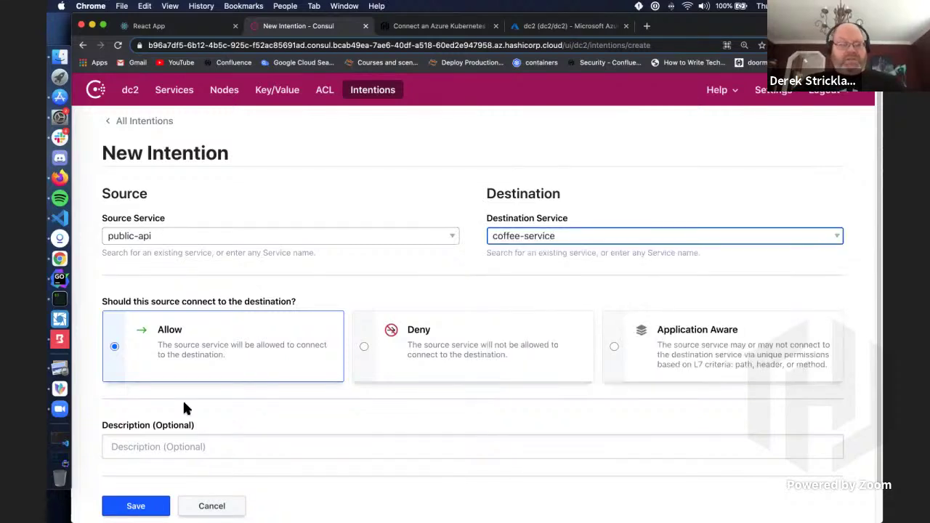
click(135, 500)
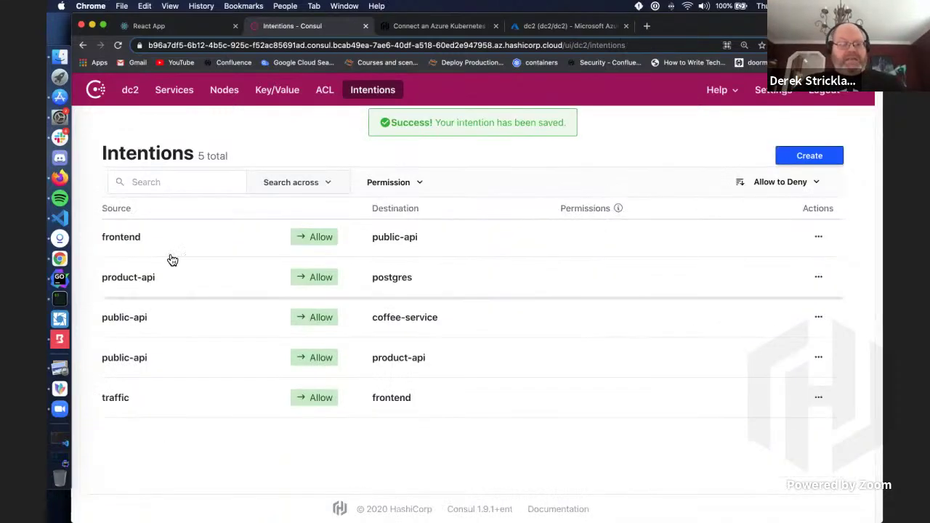
Create another Consul intention that allows coffee-service to connect to postgres.
click(809, 156)
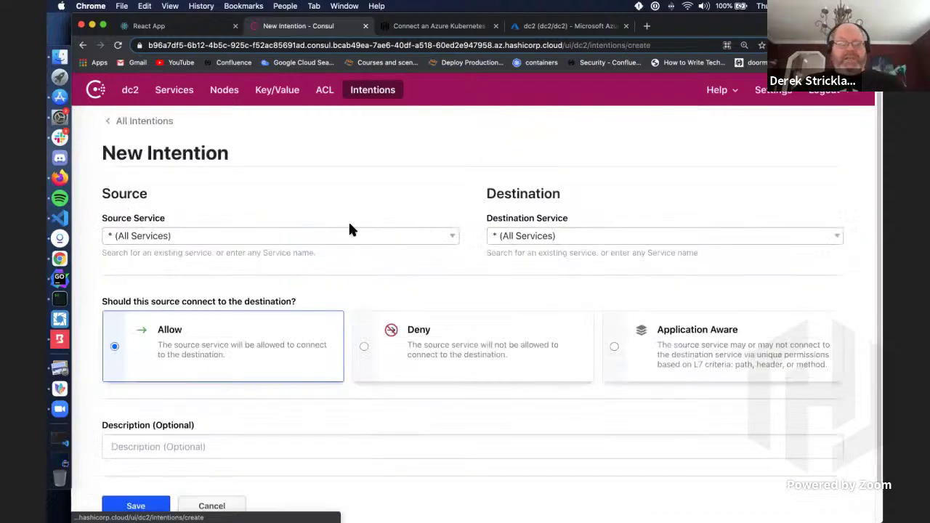
click(301, 240)
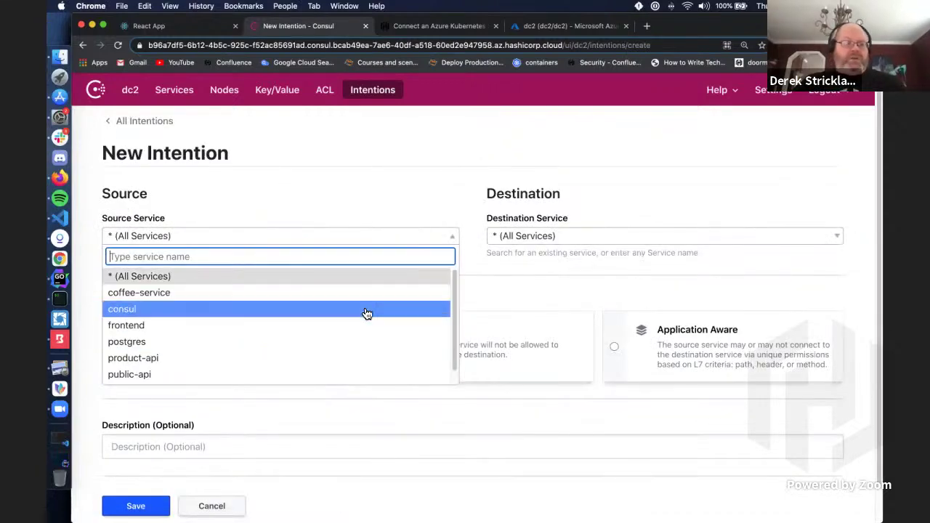
click(244, 294)
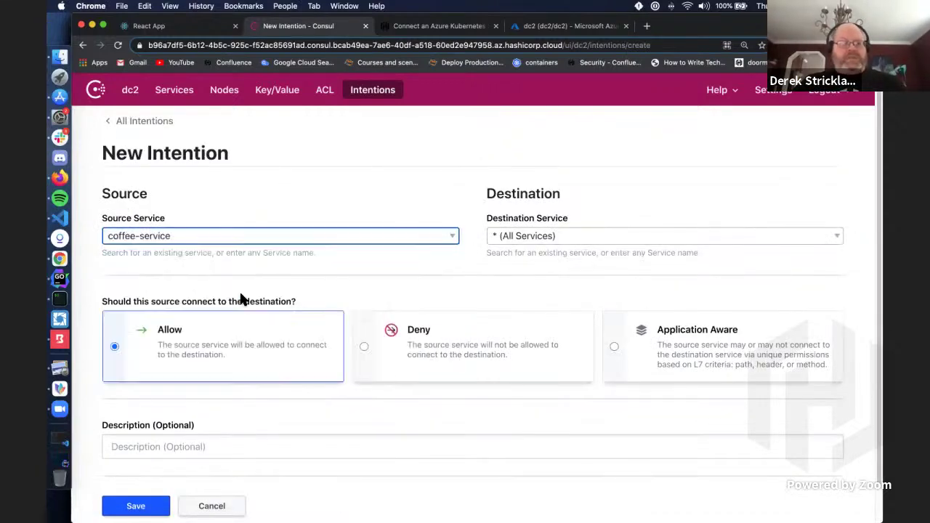
click(508, 236)
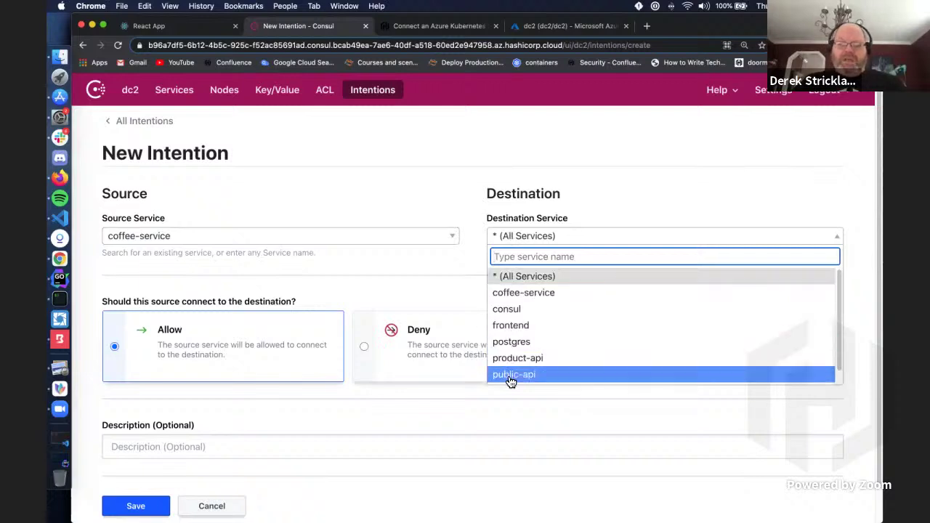
click(514, 344)
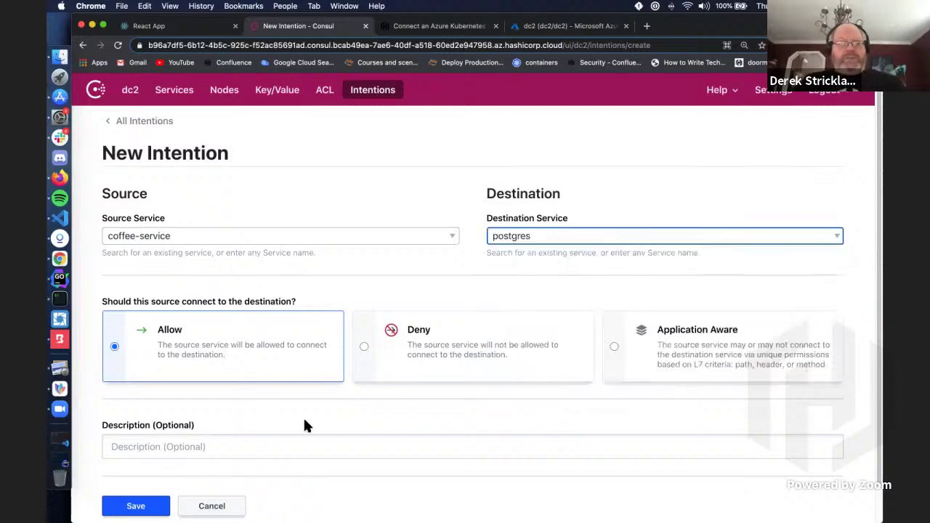
click(127, 506)
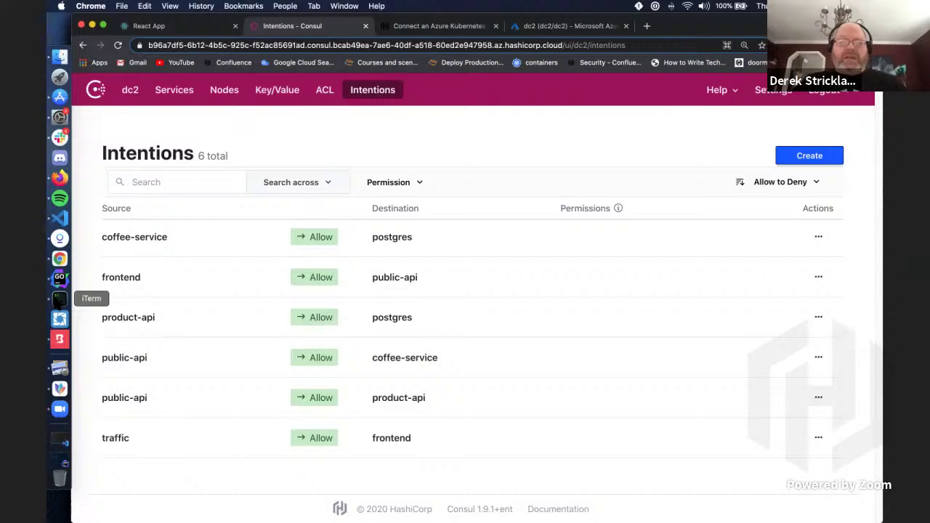
Switch to iTerm2, list the consul directory's contents with ls and highlight service-router.yaml.
click(60, 298)
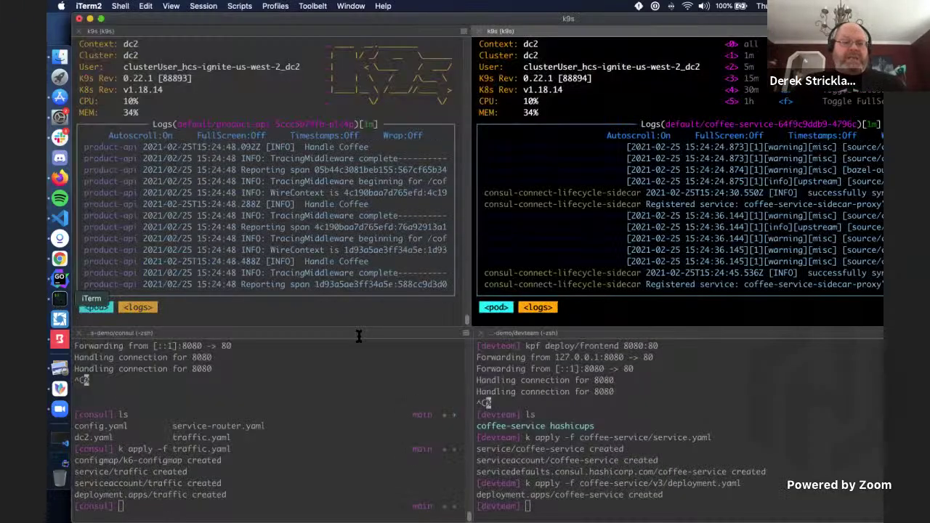
click(190, 513)
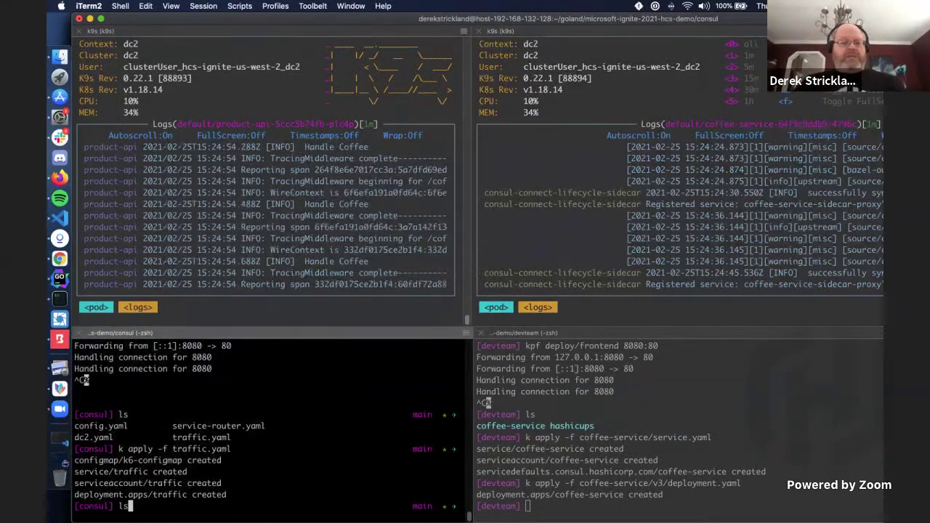
text(ls)
key(Return)
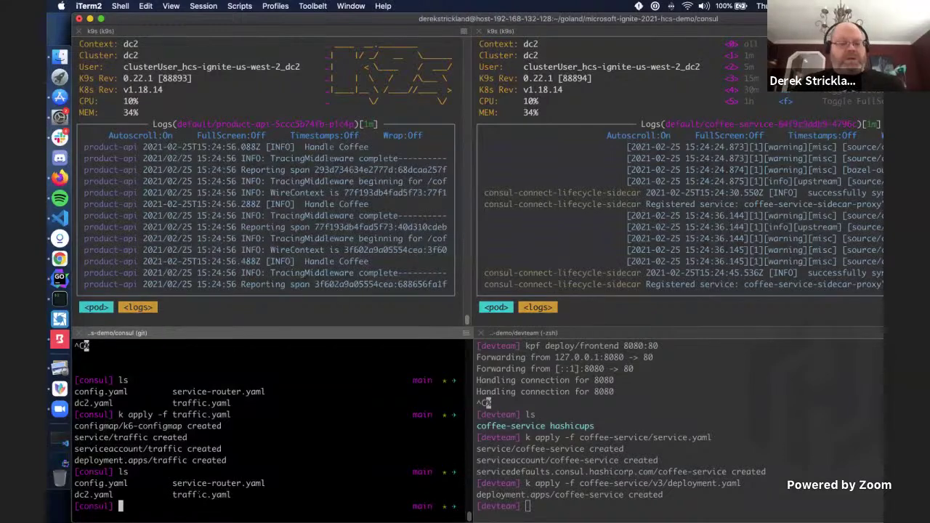
drag(171, 484, 266, 484)
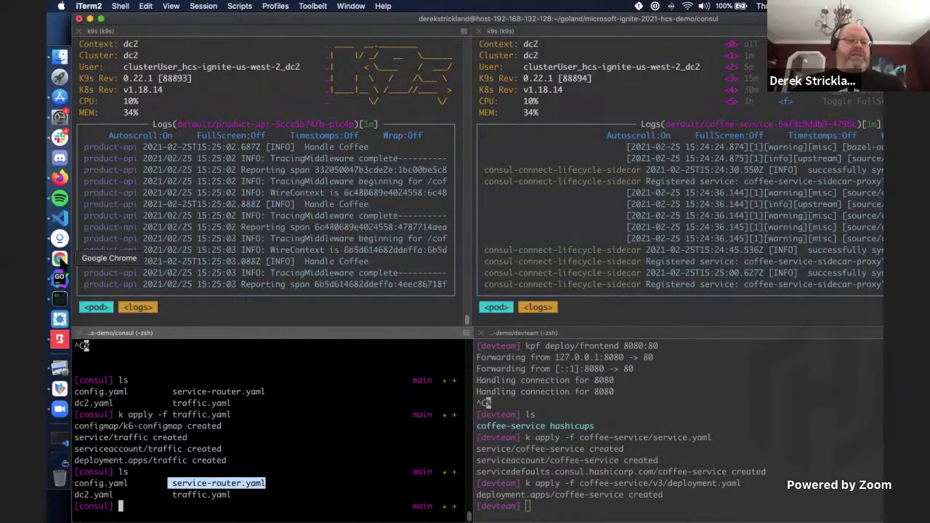
Switch to GoLand and review the ServiceRouter definition in service-router.yaml, including its name, path prefix and destination service.
click(59, 278)
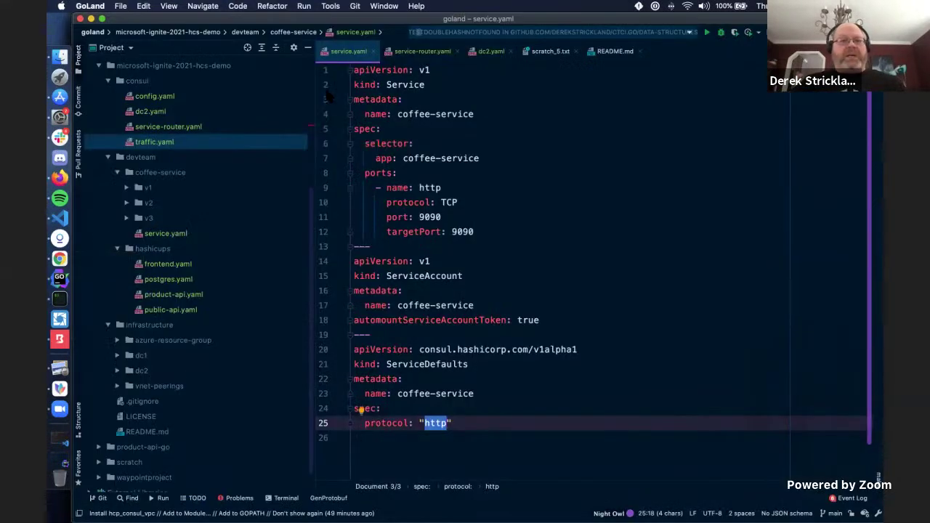
click(420, 51)
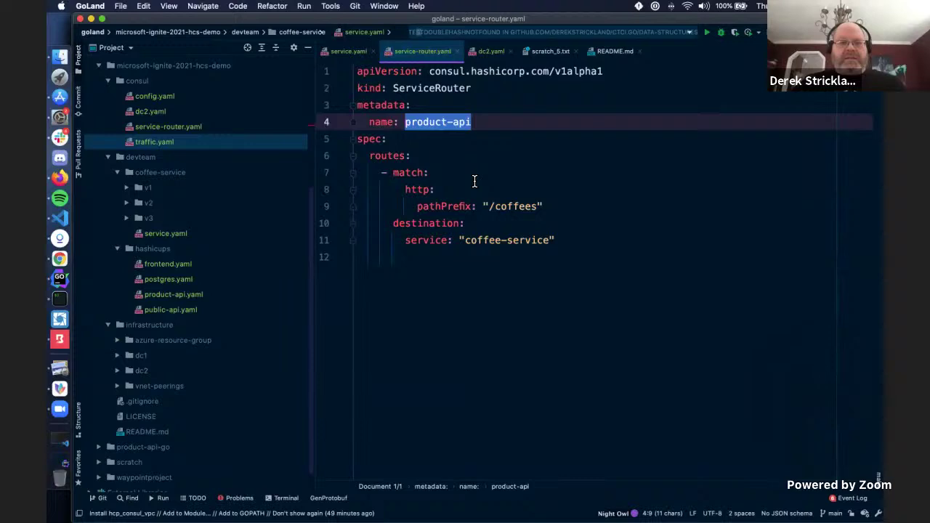
click(532, 157)
drag(566, 242, 329, 208)
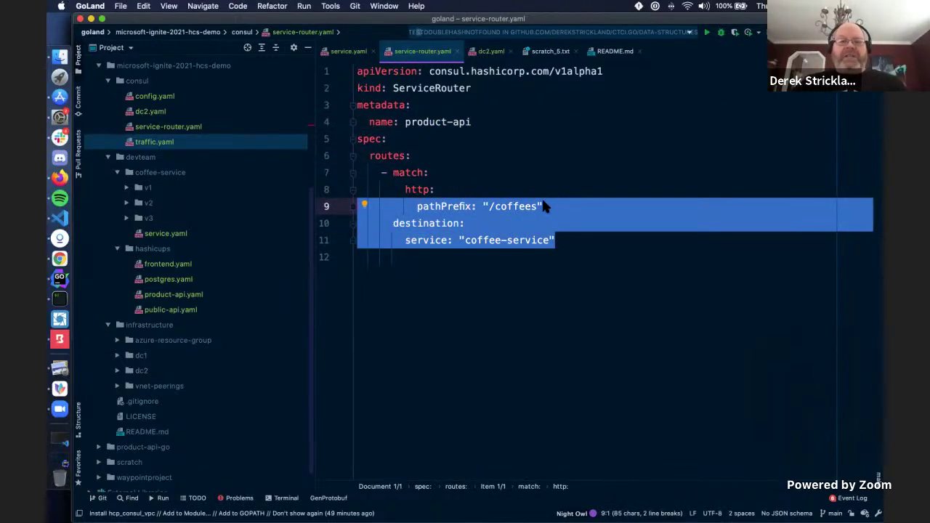
drag(543, 206, 418, 215)
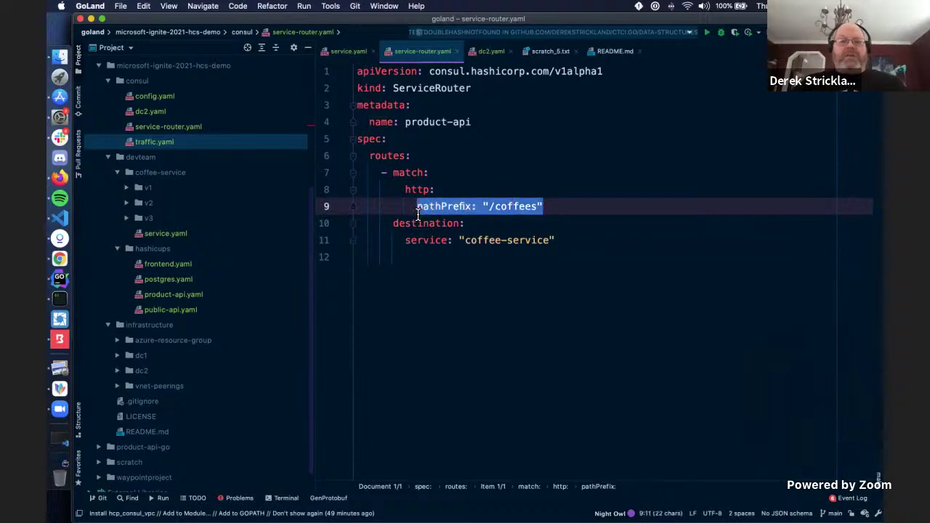
drag(473, 121, 395, 121)
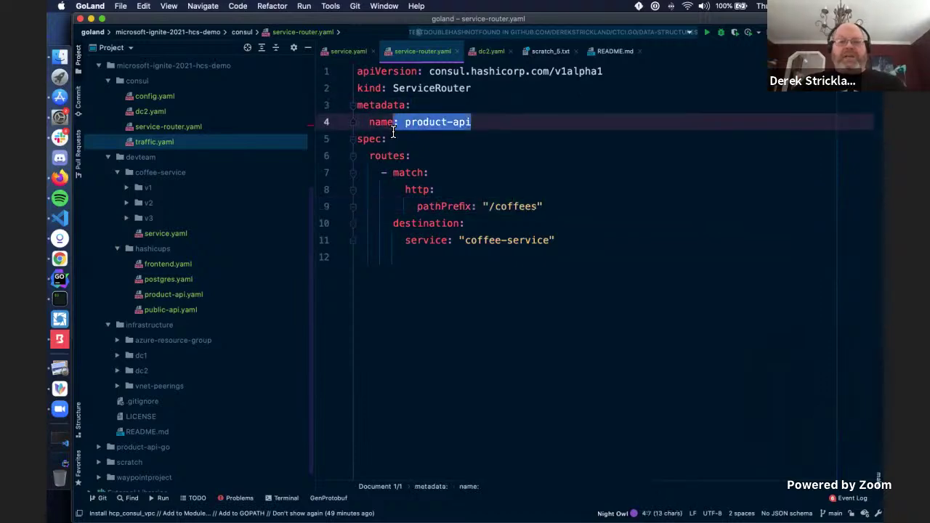
drag(541, 208, 416, 214)
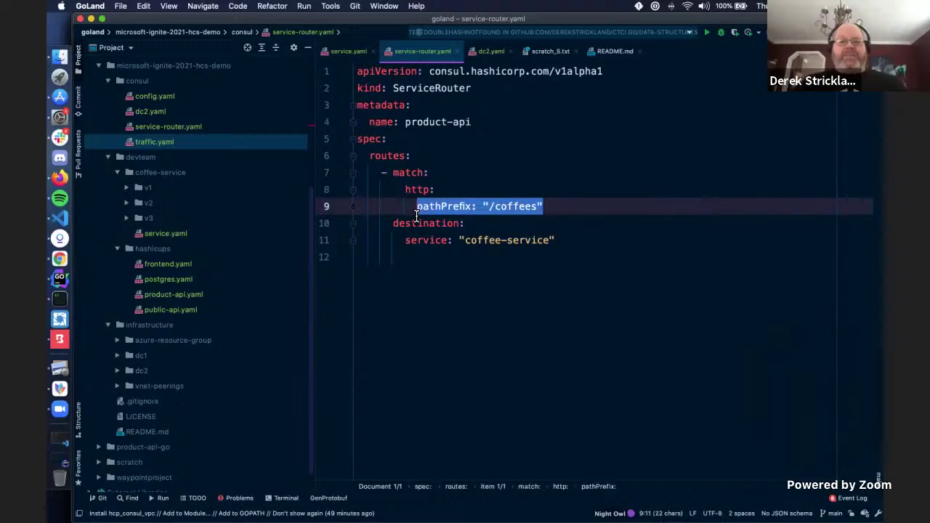
drag(556, 241, 400, 241)
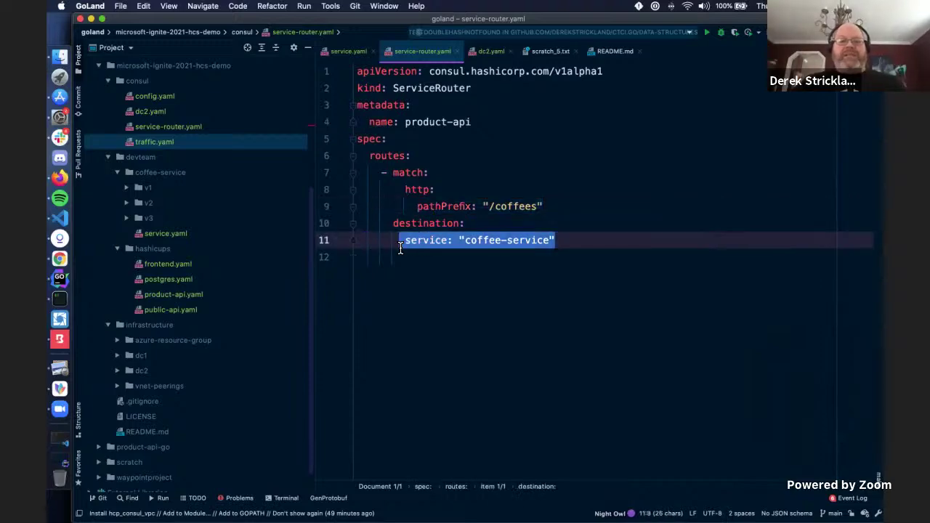
Switch to iTerm2 and apply service-router.yaml to the cluster from the consul directory.
click(60, 298)
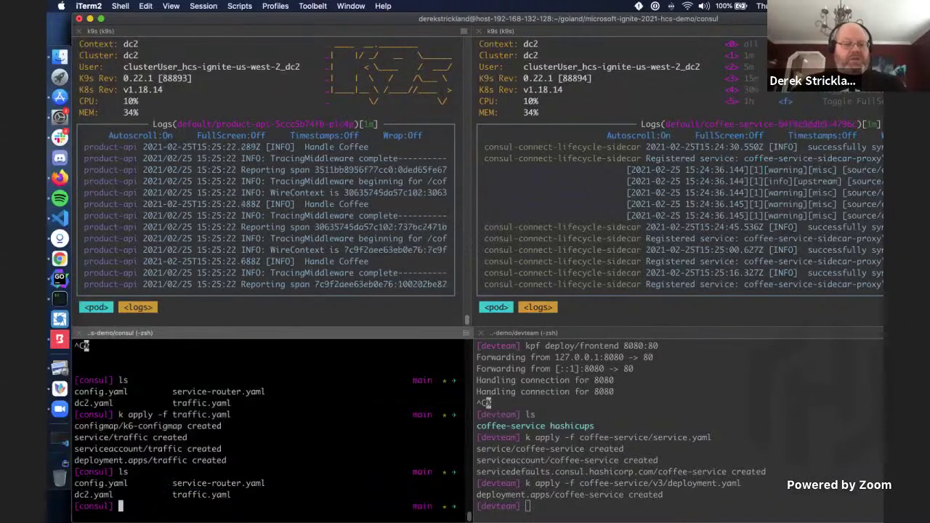
text(k a)
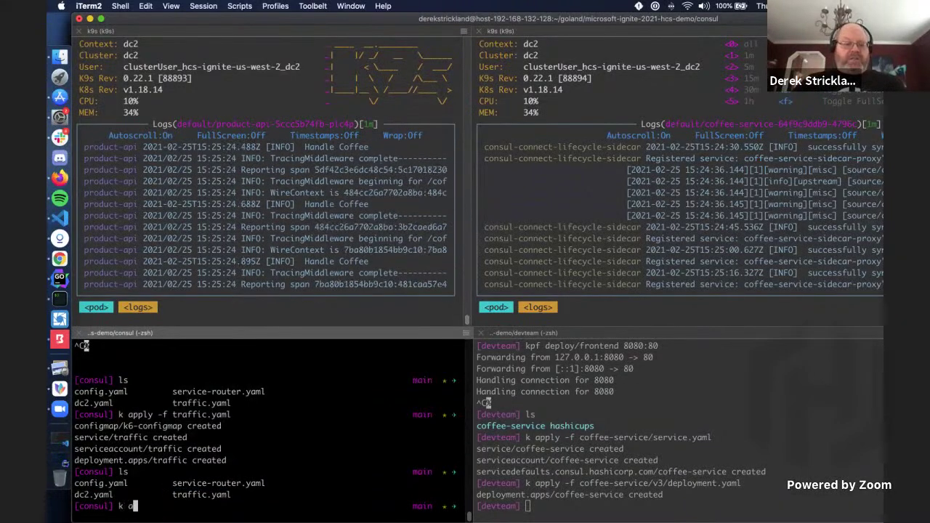
text(pply -f service-router.yaml)
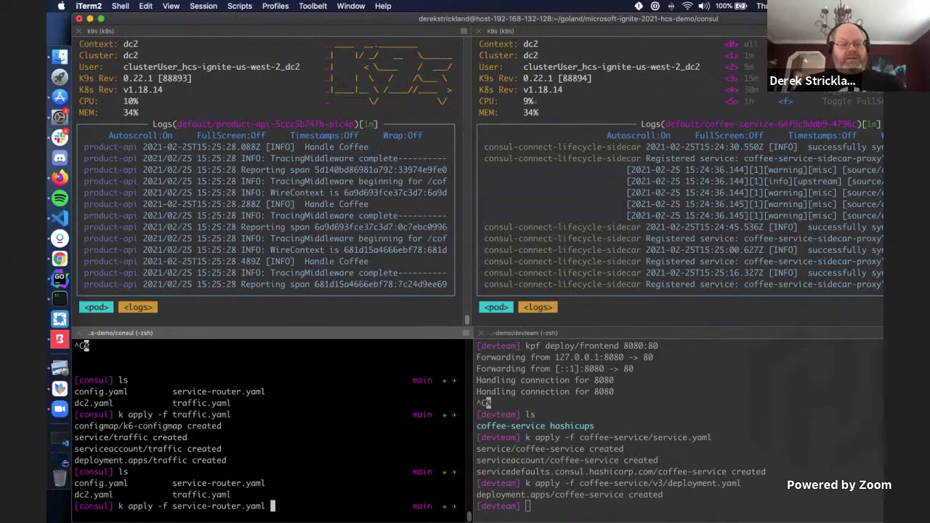
key(Return)
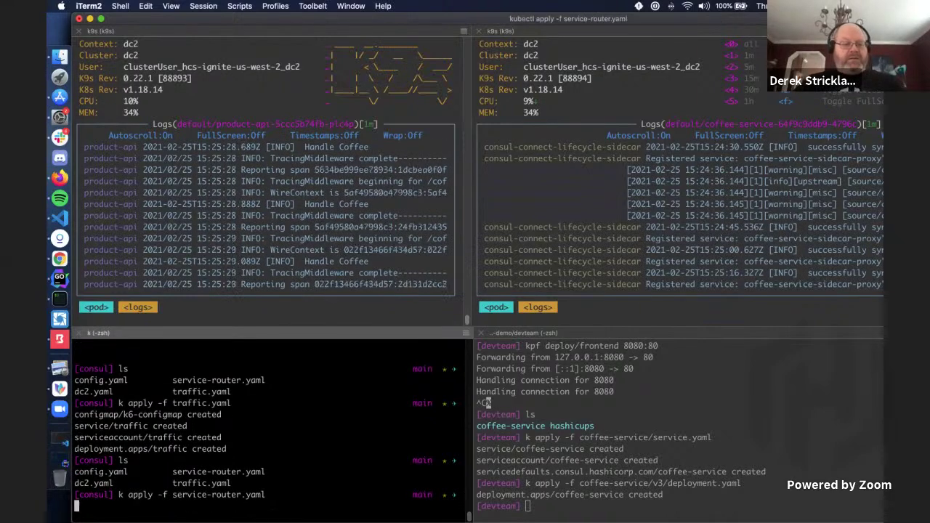